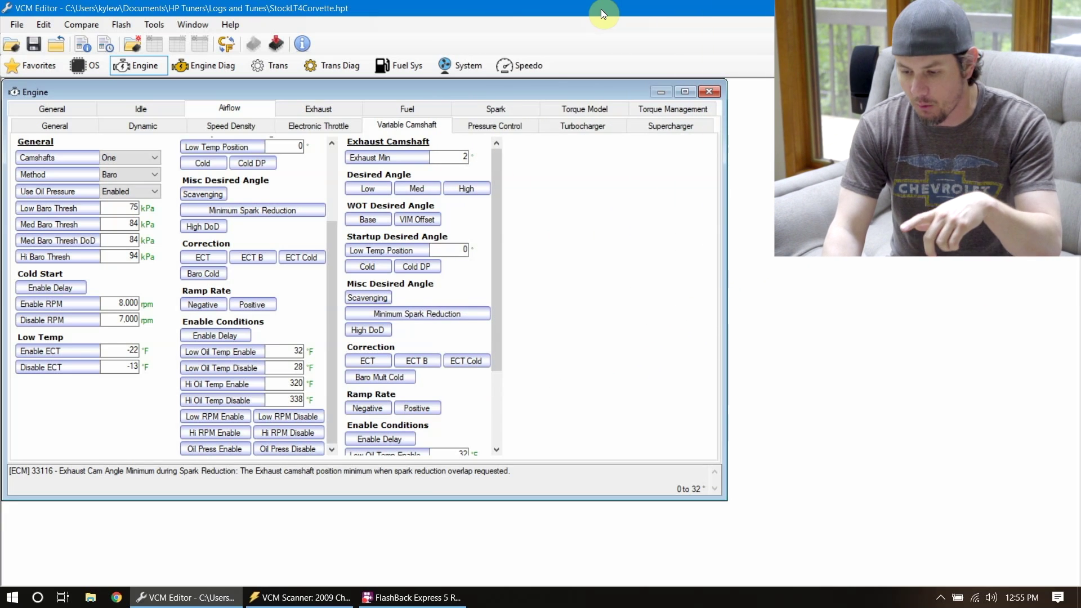
Step: Open the Intake Camshaft Desired Angle High Baro position table
{"action": "left_click", "coordinate": [334, 171]}
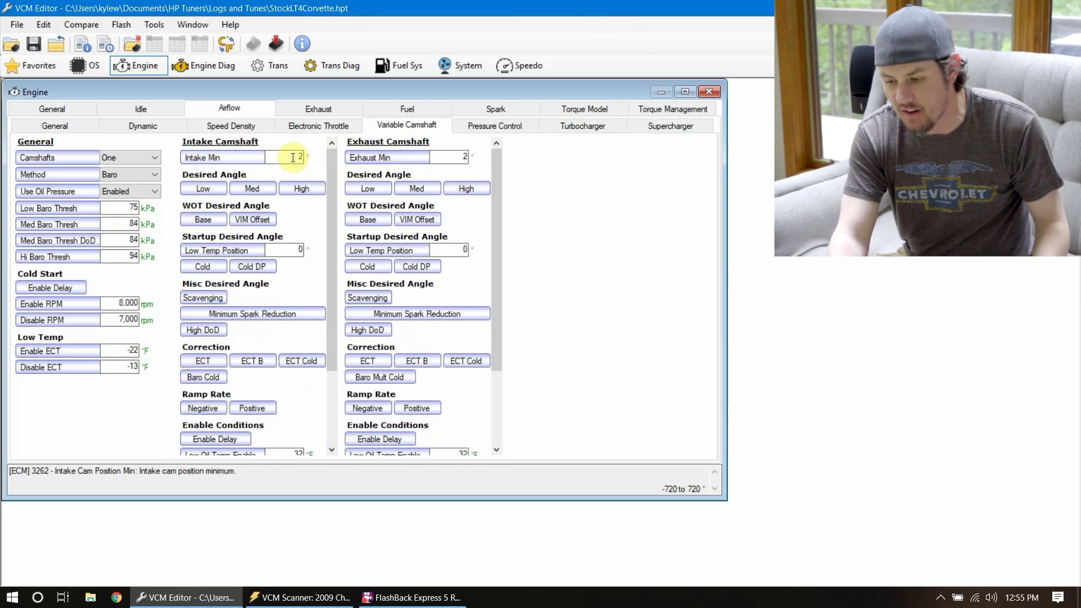
{"action": "left_click", "coordinate": [297, 187]}
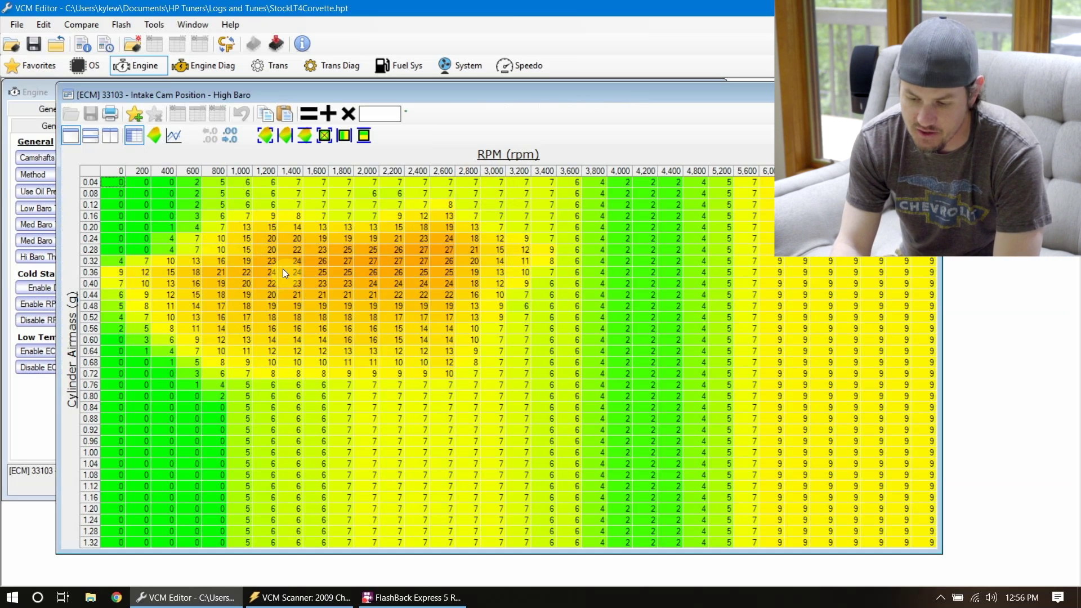
Step: Set the low-RPM, low-airmass corner cells of the High Baro cam table to 0
{"action": "left_click_drag", "start_coordinate": [115, 184], "coordinate": [209, 393]}
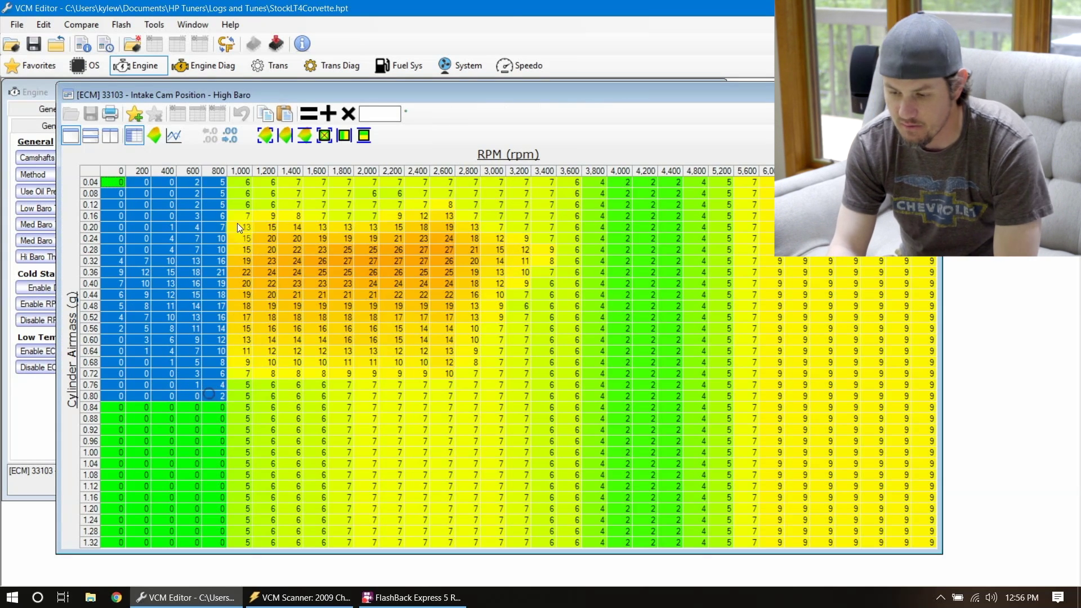
{"action": "left_click", "coordinate": [387, 120]}
{"action": "type", "text": "0"}
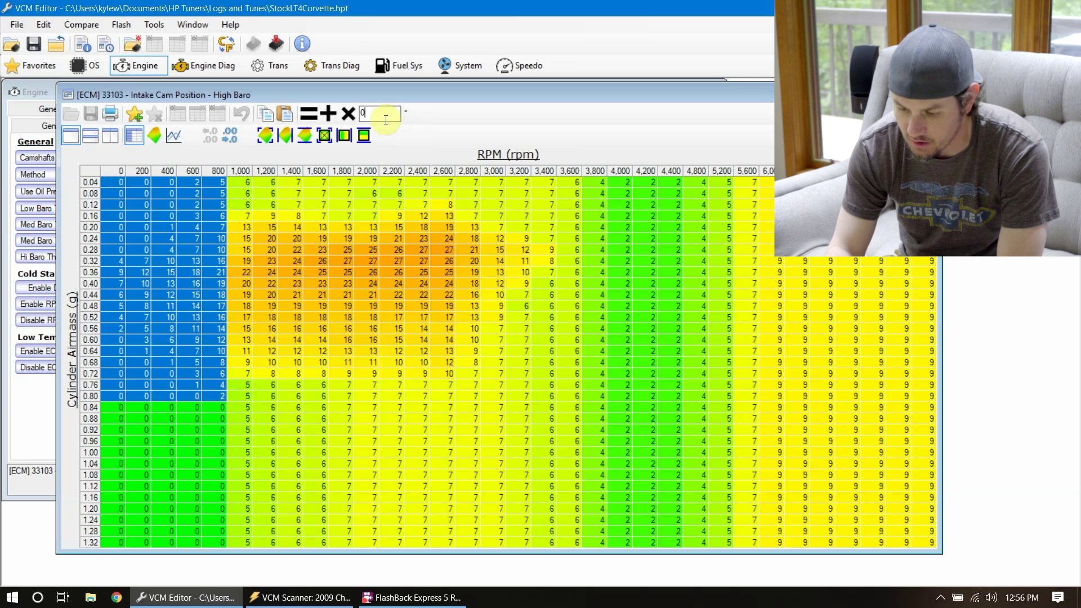
{"action": "left_click", "coordinate": [310, 113]}
Step: Set the 1,000–3,600 RPM columns across all airmass rows to 6
{"action": "left_click", "coordinate": [242, 183]}
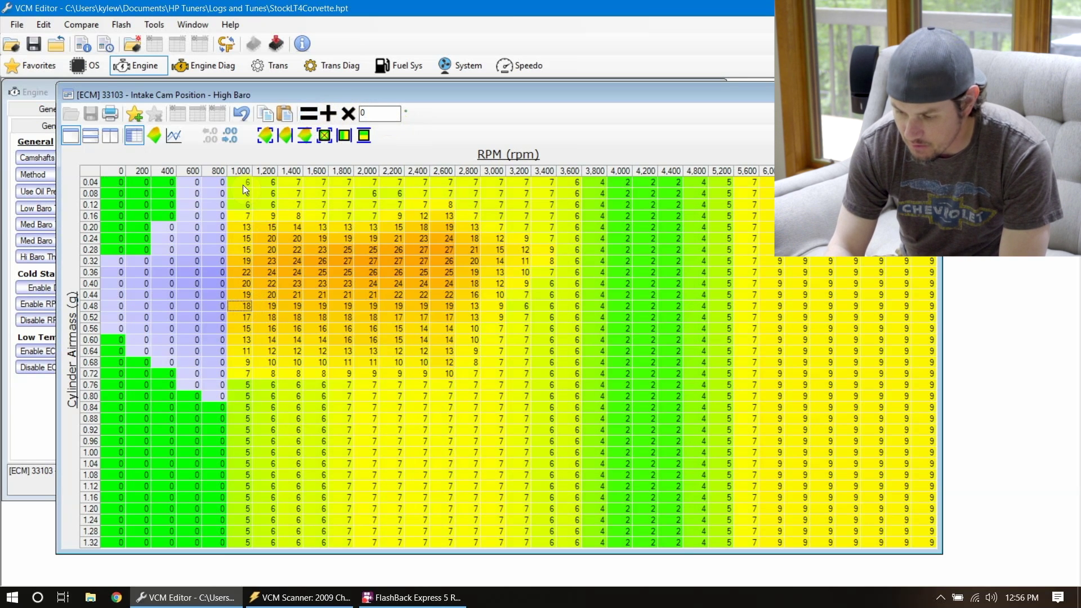
{"action": "left_click_drag", "start_coordinate": [242, 183], "coordinate": [573, 538]}
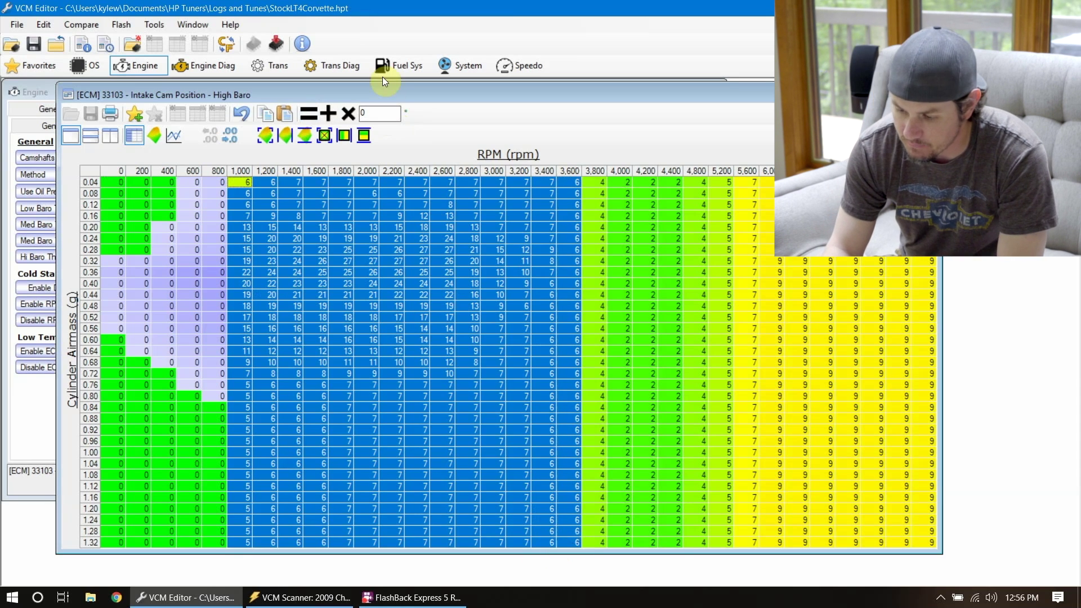
{"action": "left_click", "coordinate": [379, 113]}
{"action": "type", "text": "6"}
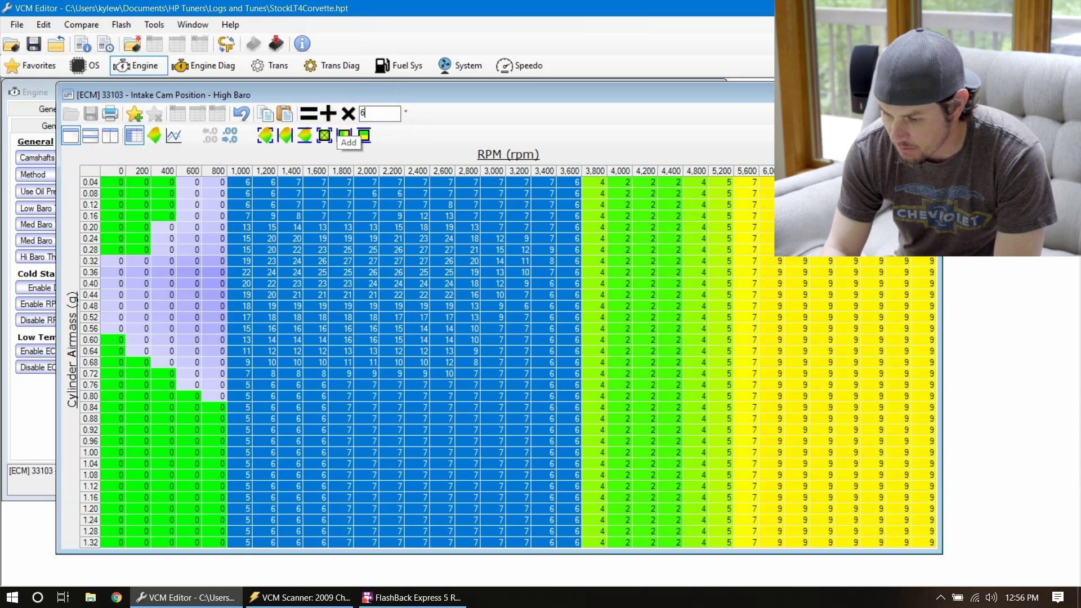
{"action": "left_click", "coordinate": [309, 114]}
Step: Review the recoloured table, select the 4,000–4,200 RPM columns, then close the table
{"action": "left_click", "coordinate": [602, 192]}
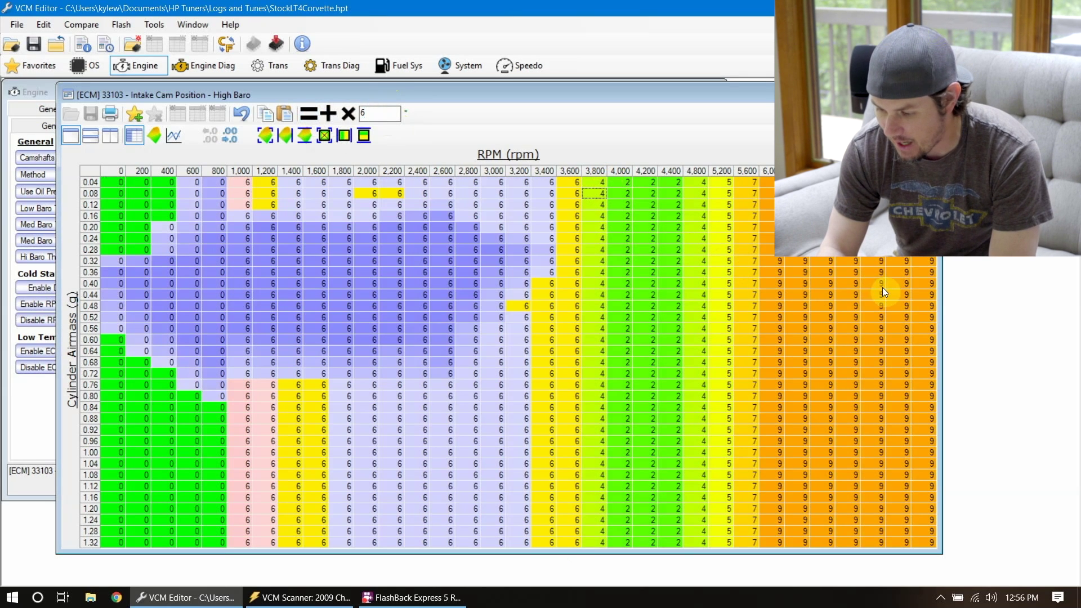
{"action": "left_click_drag", "start_coordinate": [617, 184], "coordinate": [661, 568]}
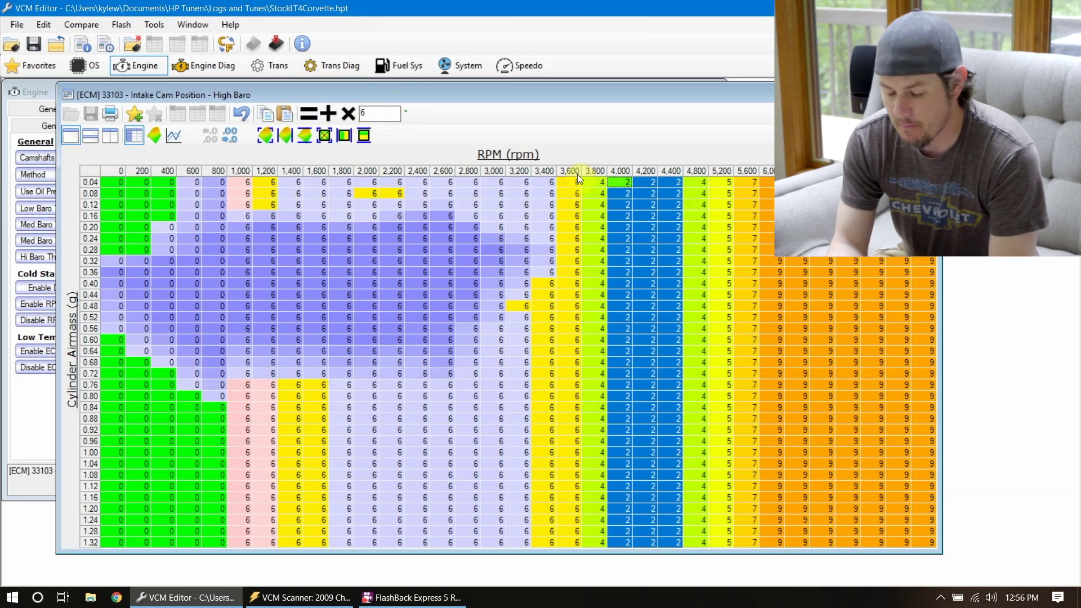
{"action": "left_click_drag", "start_coordinate": [653, 208], "coordinate": [619, 228]}
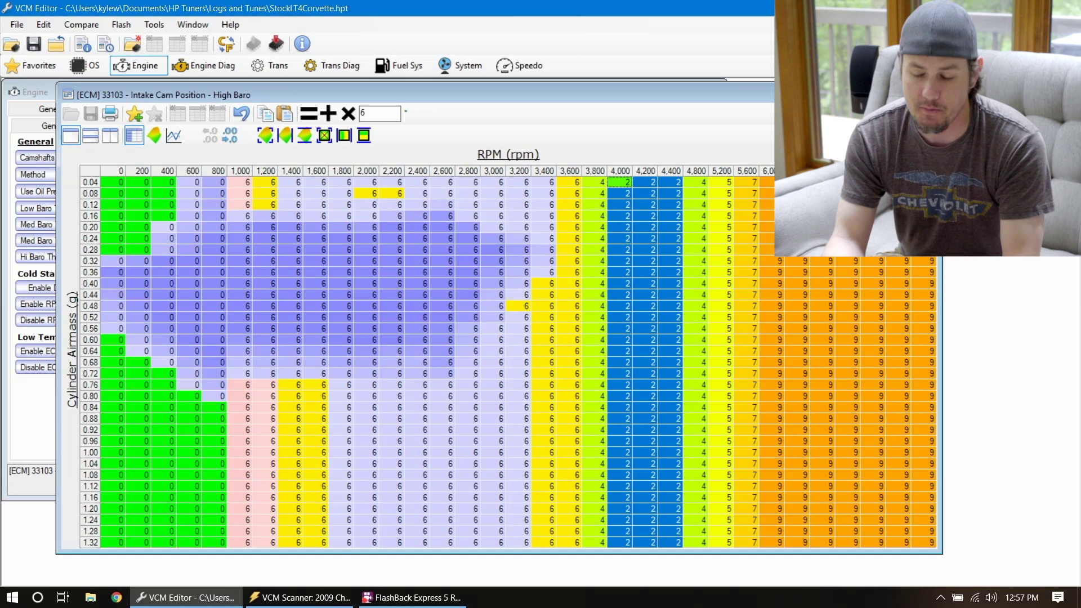
{"action": "left_click", "coordinate": [932, 94]}
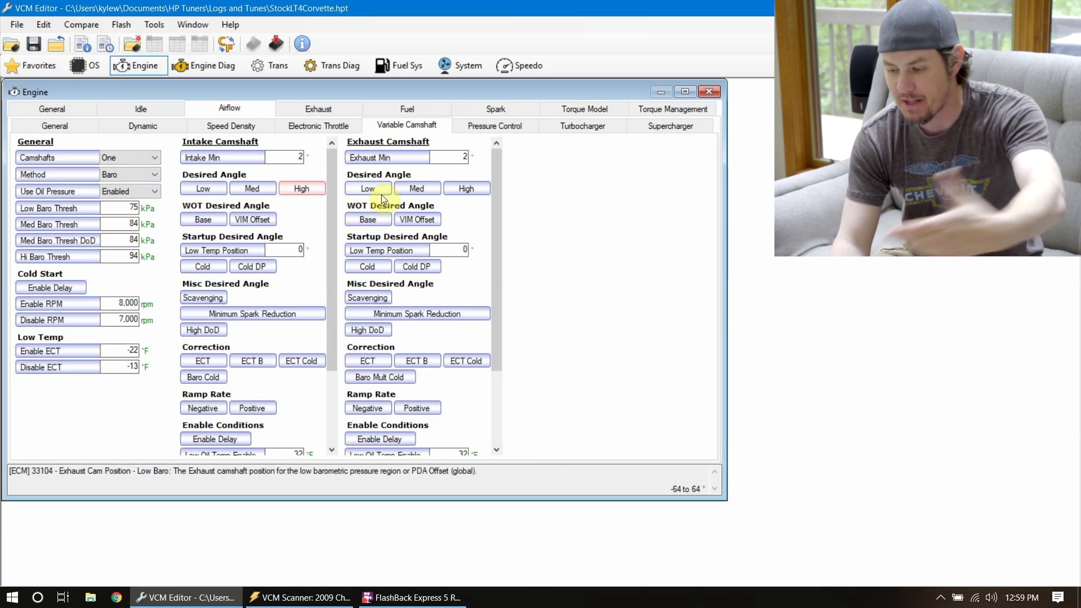
Step: Set every cell of the intake cam High Baro position table to 0
{"action": "left_click", "coordinate": [465, 189]}
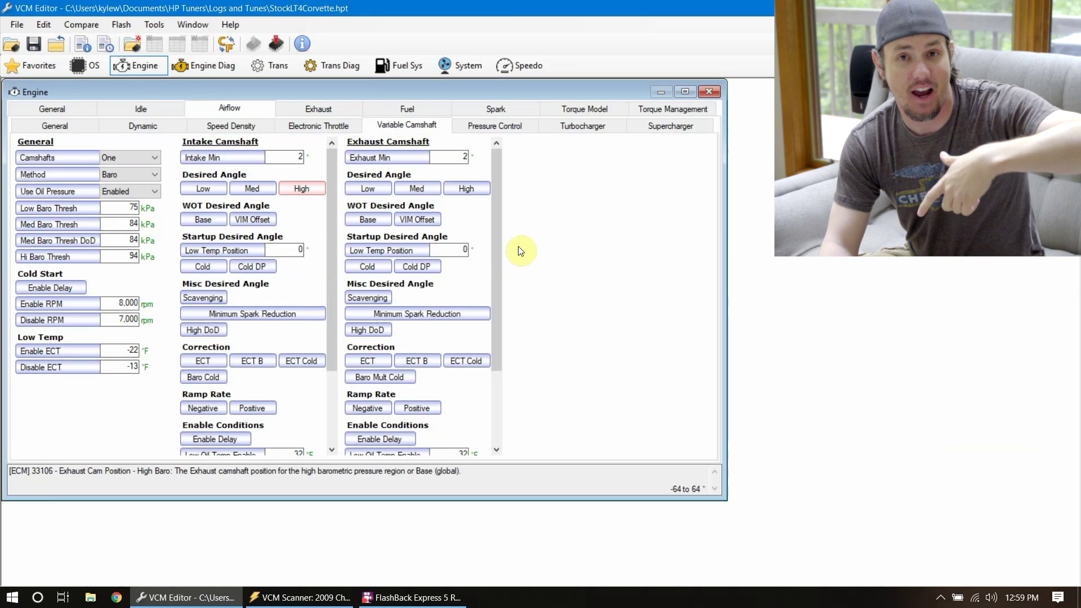
{"action": "left_click", "coordinate": [301, 191]}
{"action": "left_click", "coordinate": [89, 171]}
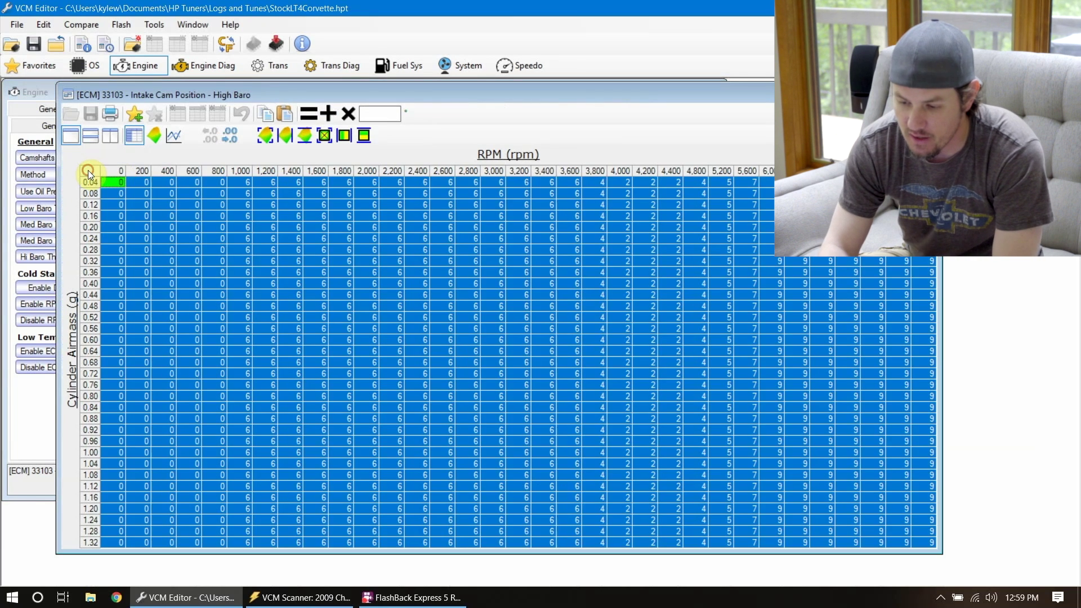
{"action": "left_click", "coordinate": [385, 106]}
{"action": "type", "text": "0"}
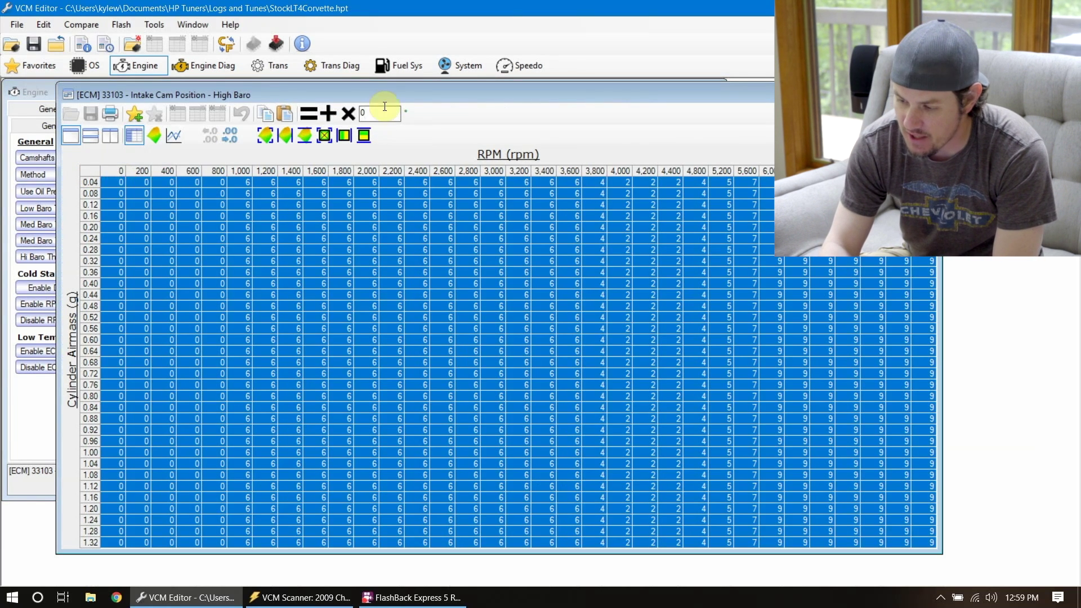
{"action": "left_click", "coordinate": [309, 116]}
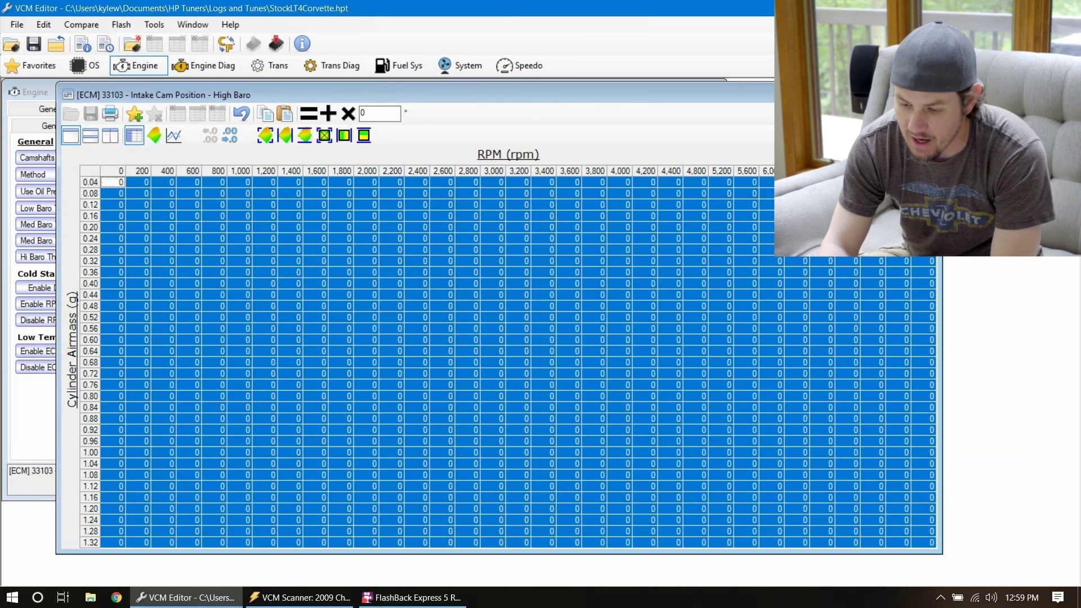
{"action": "key", "text": "Escape"}
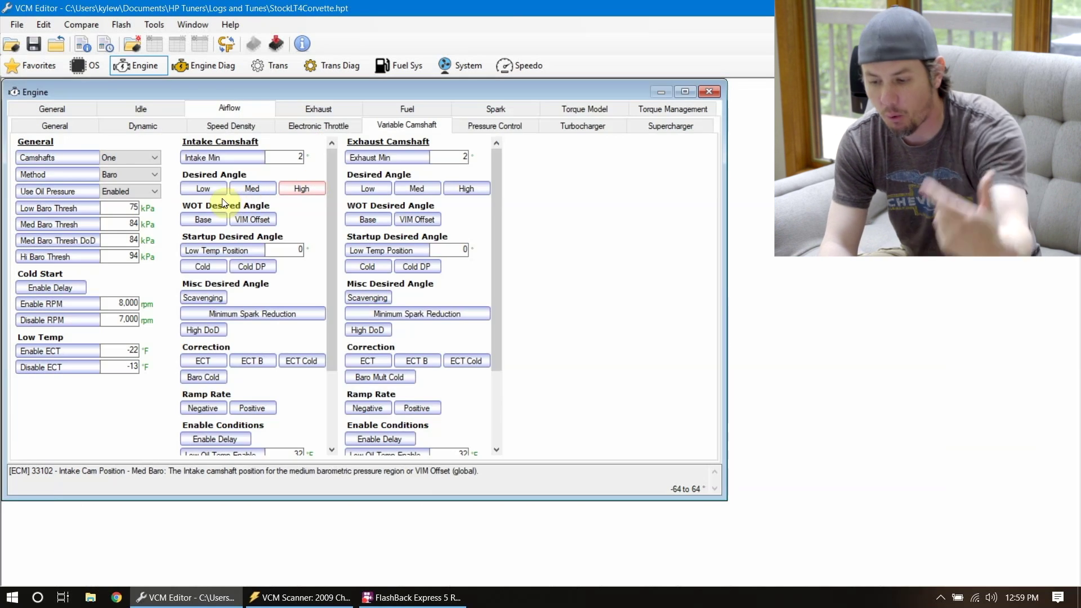
Step: Set every cell of the intake cam Med Baro position table to 0
{"action": "left_click", "coordinate": [253, 188]}
{"action": "left_click", "coordinate": [115, 173]}
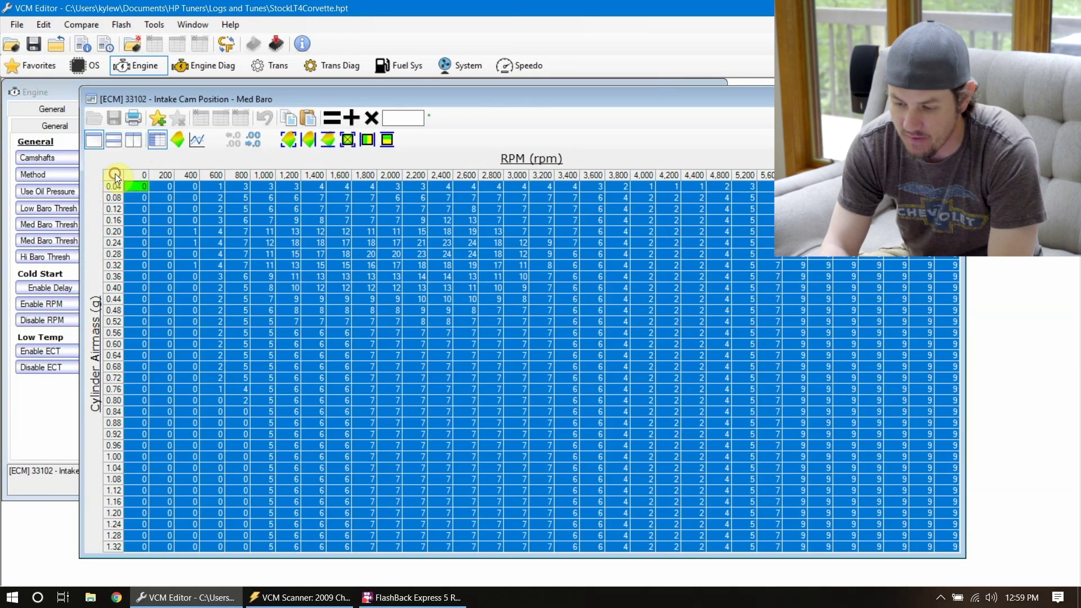
{"action": "left_click", "coordinate": [393, 116]}
{"action": "type", "text": "0"}
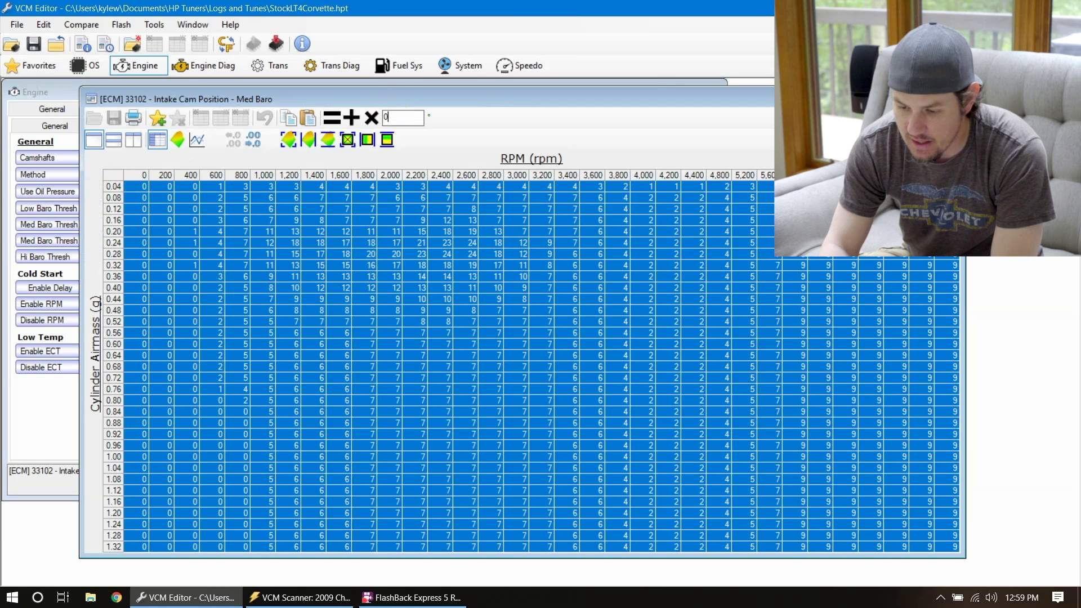
{"action": "left_click", "coordinate": [333, 117]}
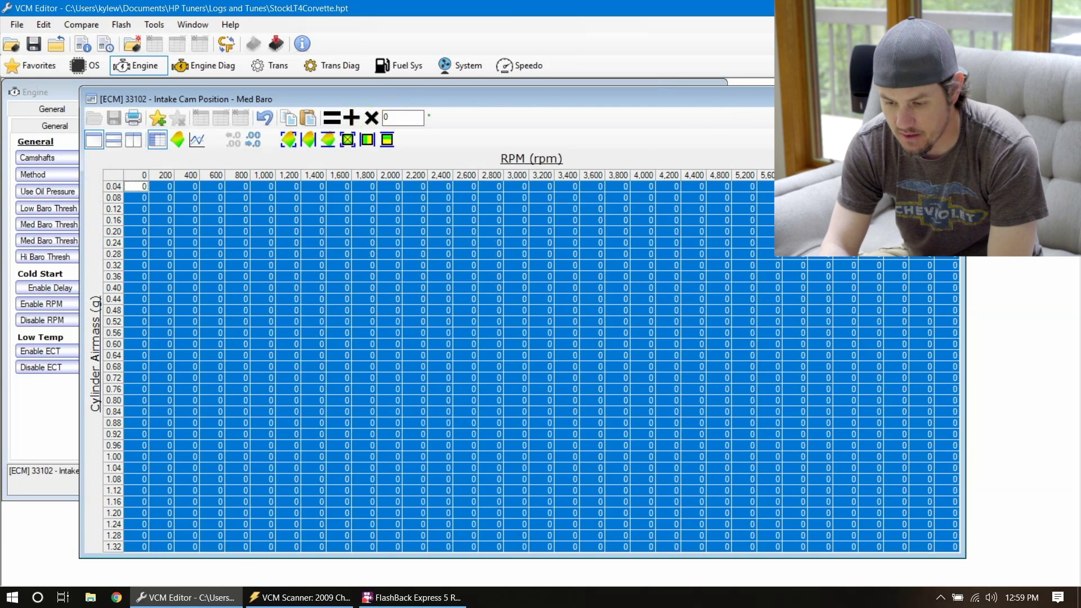
{"action": "left_click", "coordinate": [957, 100]}
Step: Set every cell of the intake cam Low Baro position table to 0
{"action": "left_click", "coordinate": [195, 193]}
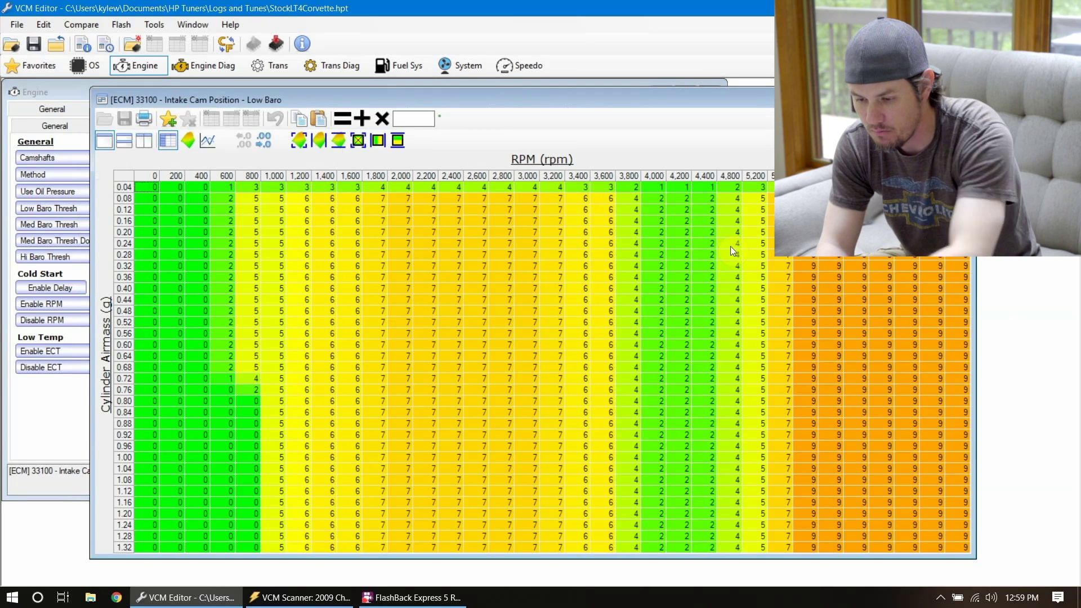
{"action": "left_click", "coordinate": [123, 175]}
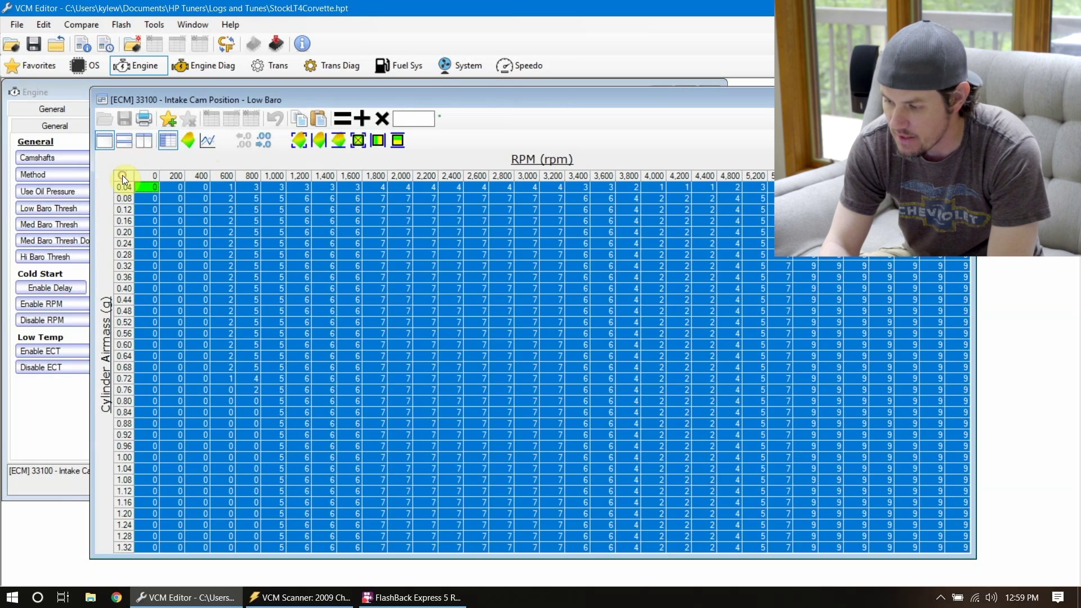
{"action": "left_click", "coordinate": [396, 118]}
{"action": "type", "text": "0"}
{"action": "left_click", "coordinate": [345, 118]}
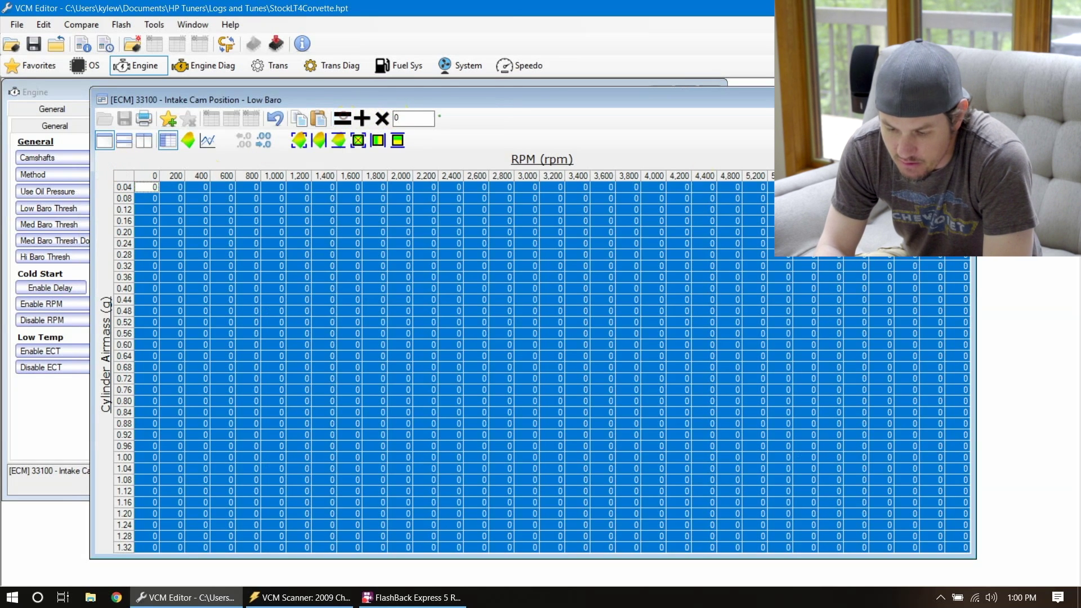
{"action": "left_click", "coordinate": [966, 100]}
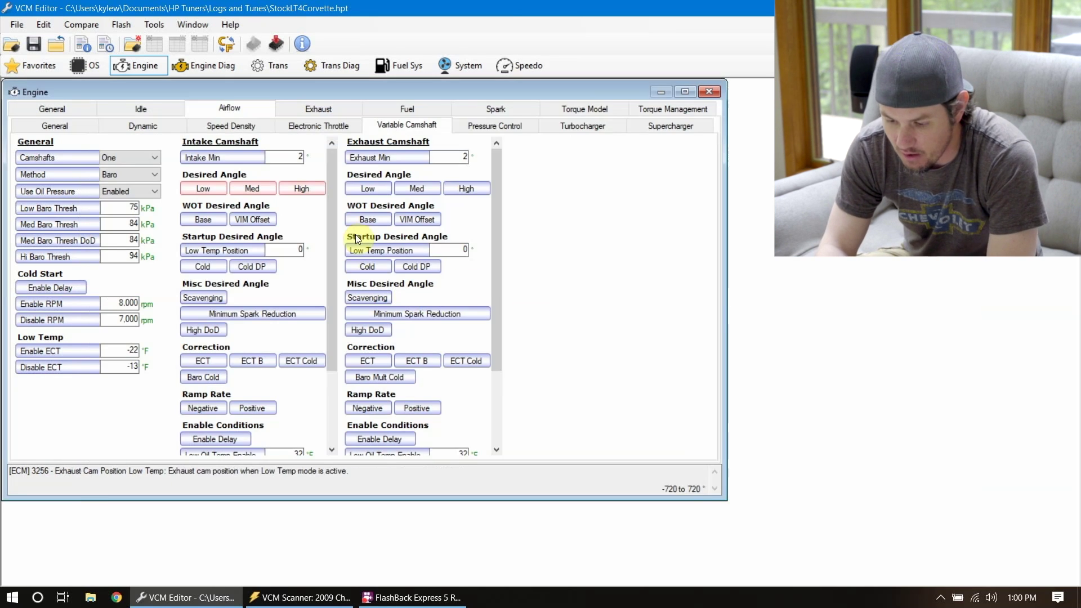
Step: Set Low Oil Temp Enable to 493 and Low Oil Temp Disable to 492 °F
{"action": "scroll", "coordinate": [302, 233], "scroll_direction": "down", "scroll_amount": 3}
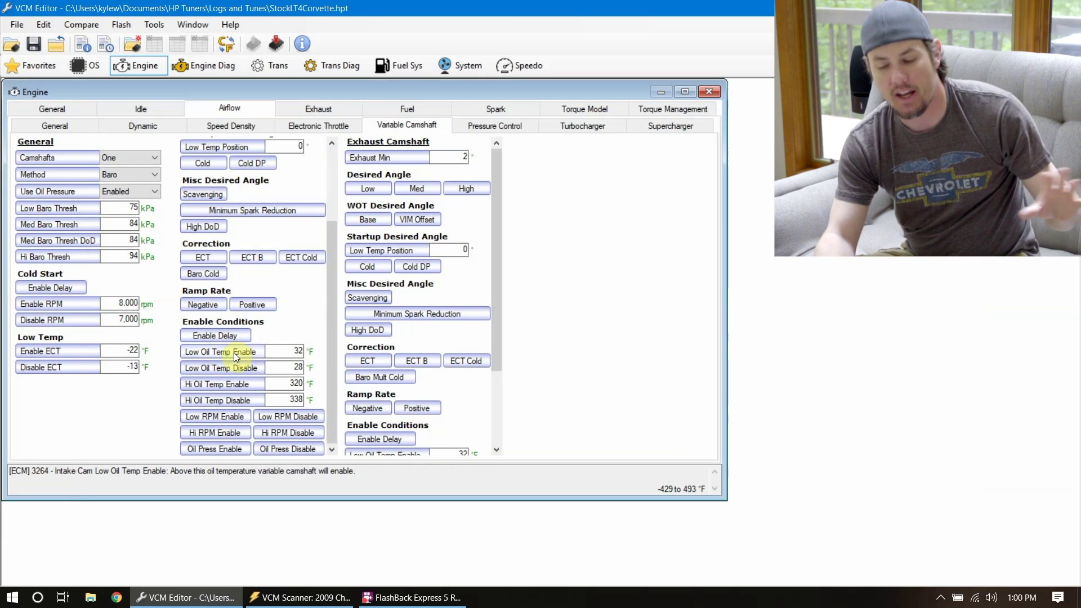
{"action": "double_click", "coordinate": [291, 345]}
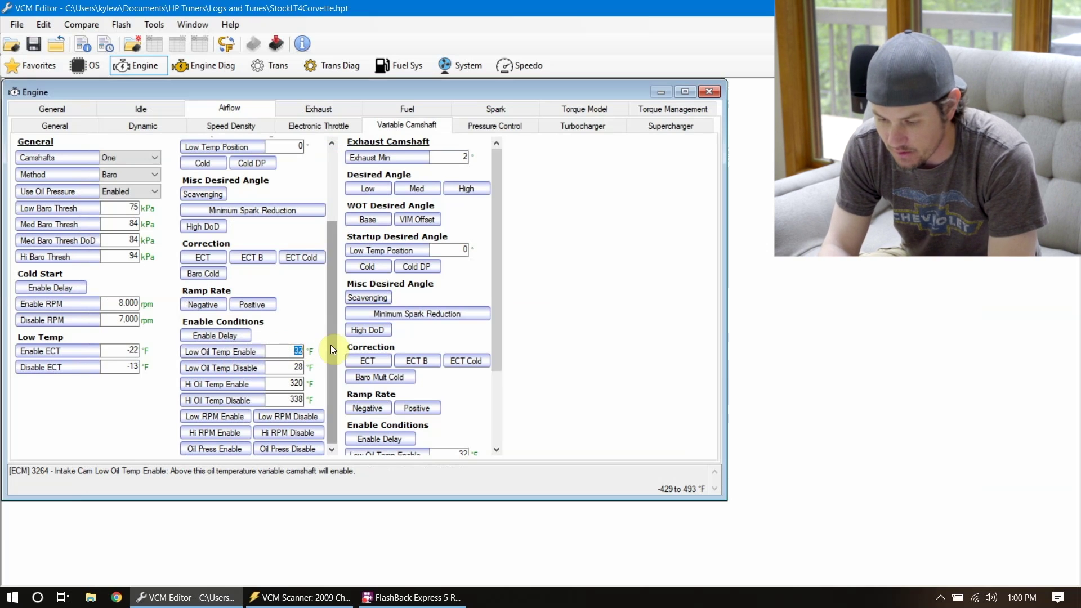
{"action": "type", "text": "493"}
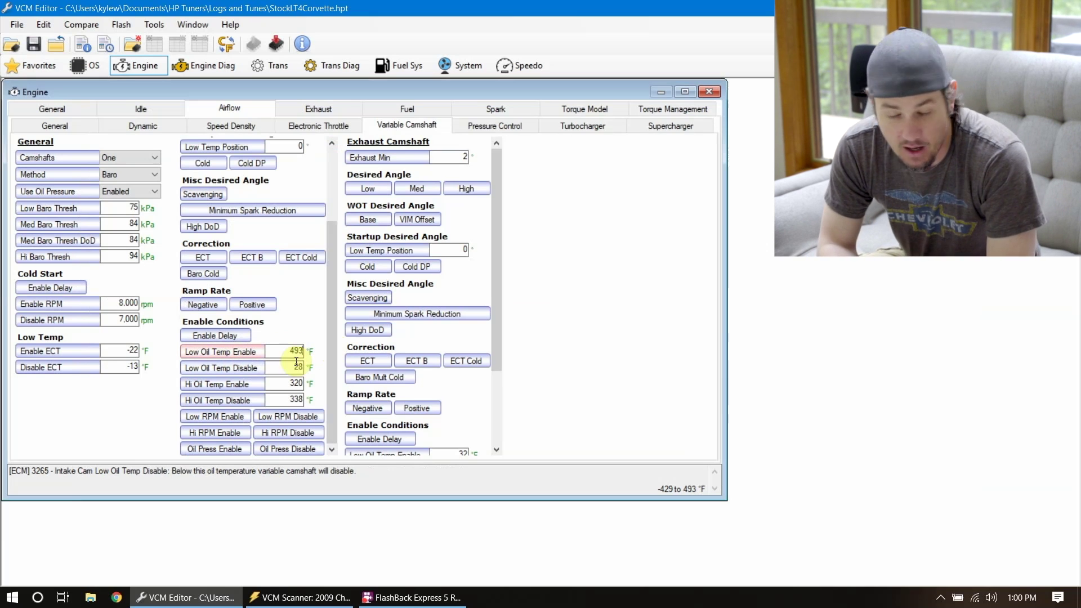
{"action": "double_click", "coordinate": [296, 363]}
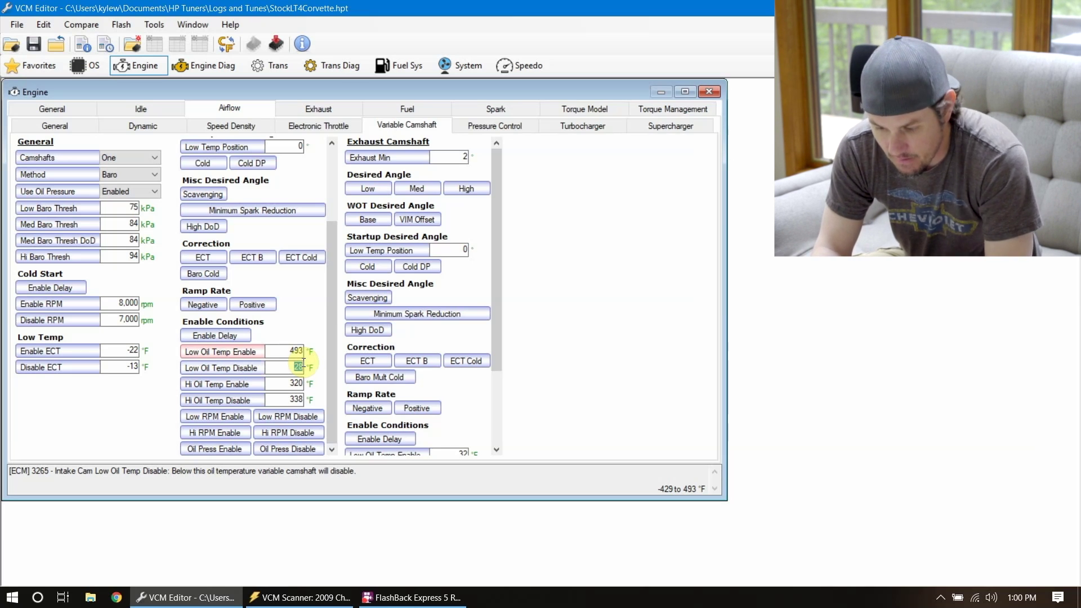
{"action": "type", "text": "492"}
Step: Make Hi Oil Temp Enable -320 and Hi Oil Temp Disable -338 °F
{"action": "left_click", "coordinate": [279, 388]}
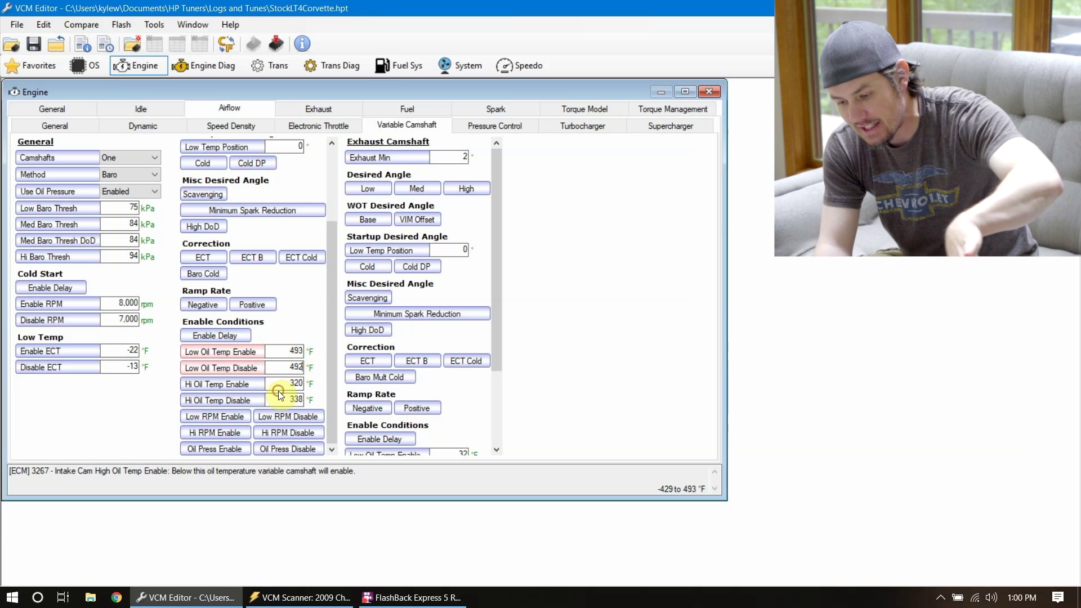
{"action": "left_click_drag", "start_coordinate": [284, 389], "coordinate": [323, 392]}
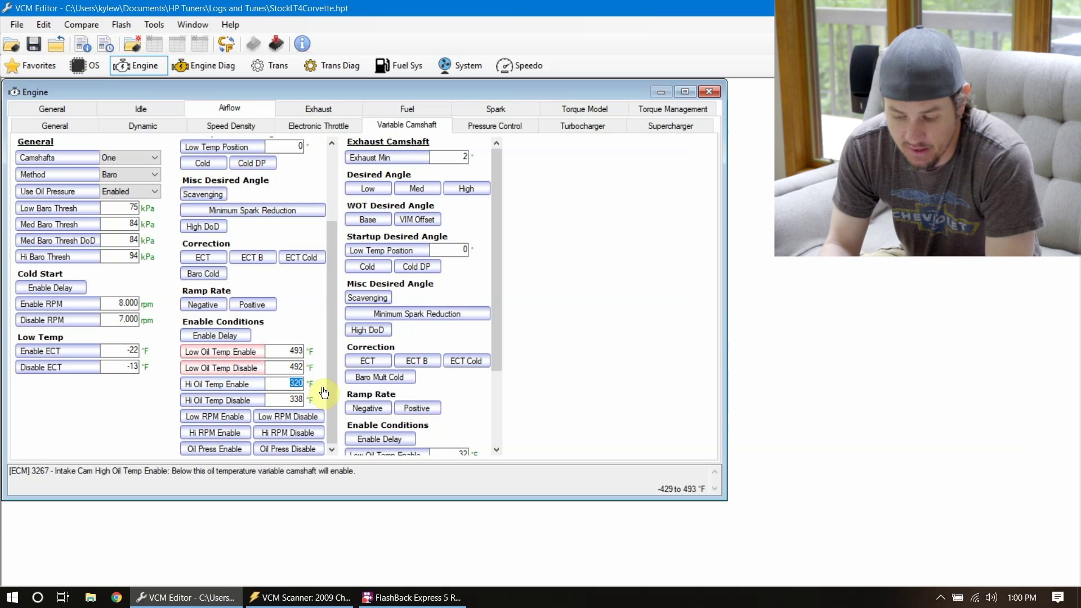
{"action": "left_click", "coordinate": [244, 385]}
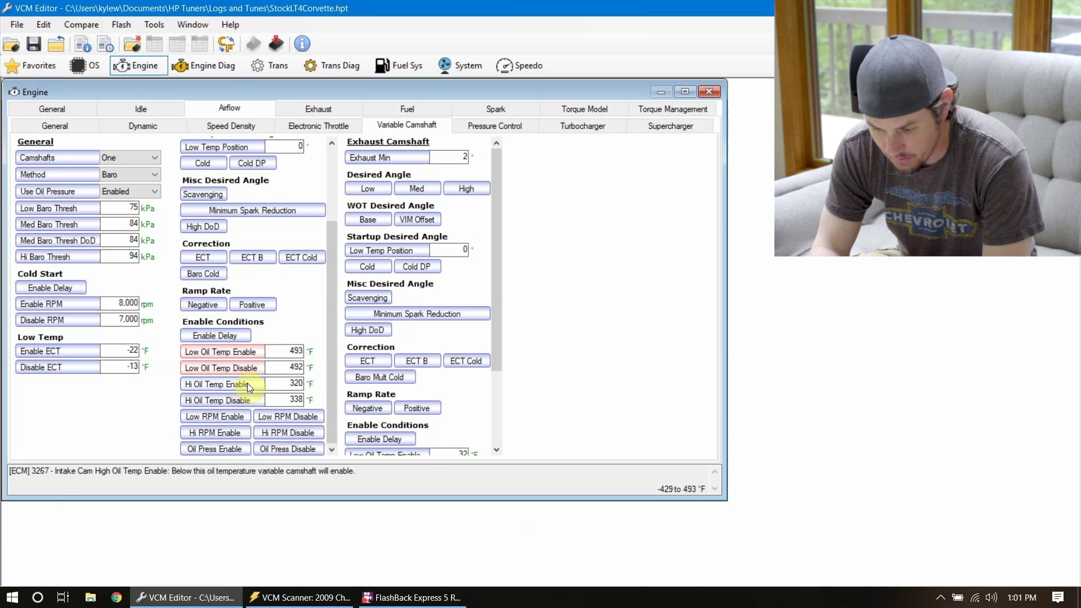
{"action": "left_click", "coordinate": [287, 383]}
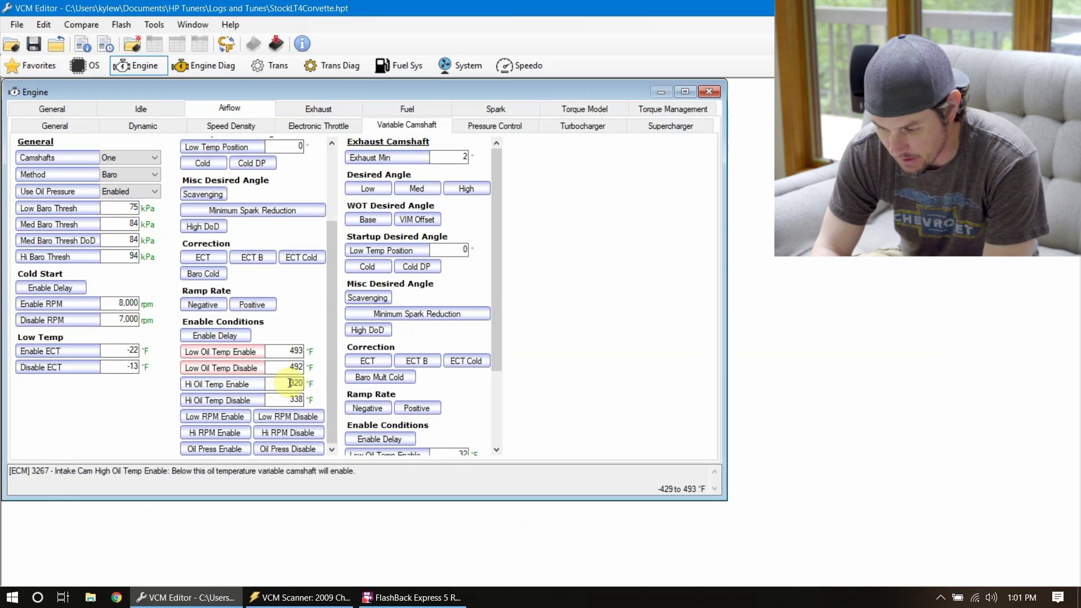
{"action": "left_click_drag", "start_coordinate": [304, 383], "coordinate": [273, 386]}
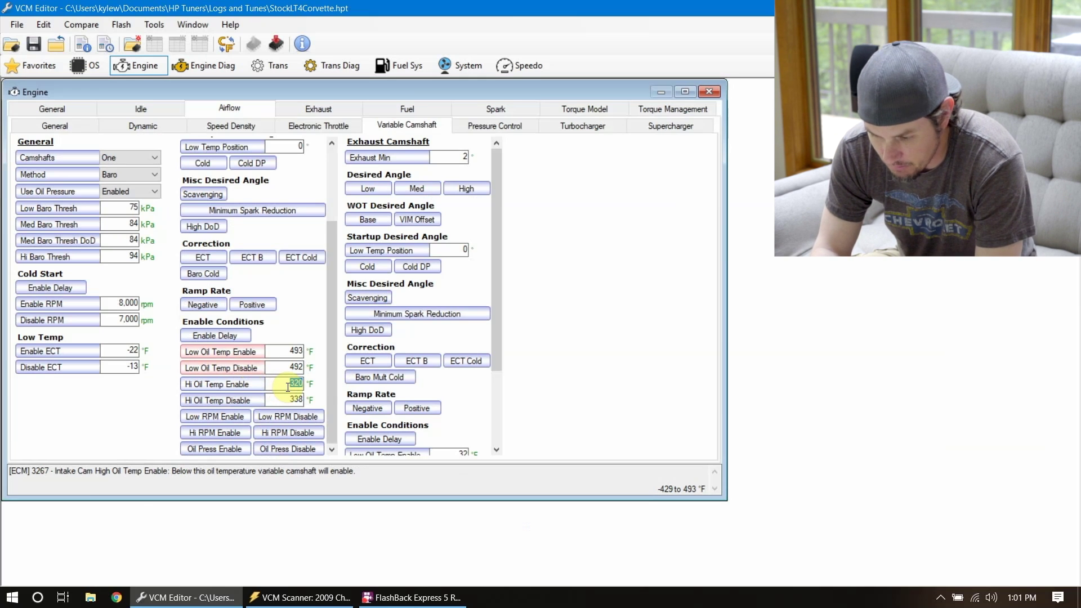
{"action": "left_click", "coordinate": [288, 388]}
{"action": "type", "text": "-"}
{"action": "key", "text": "Return"}
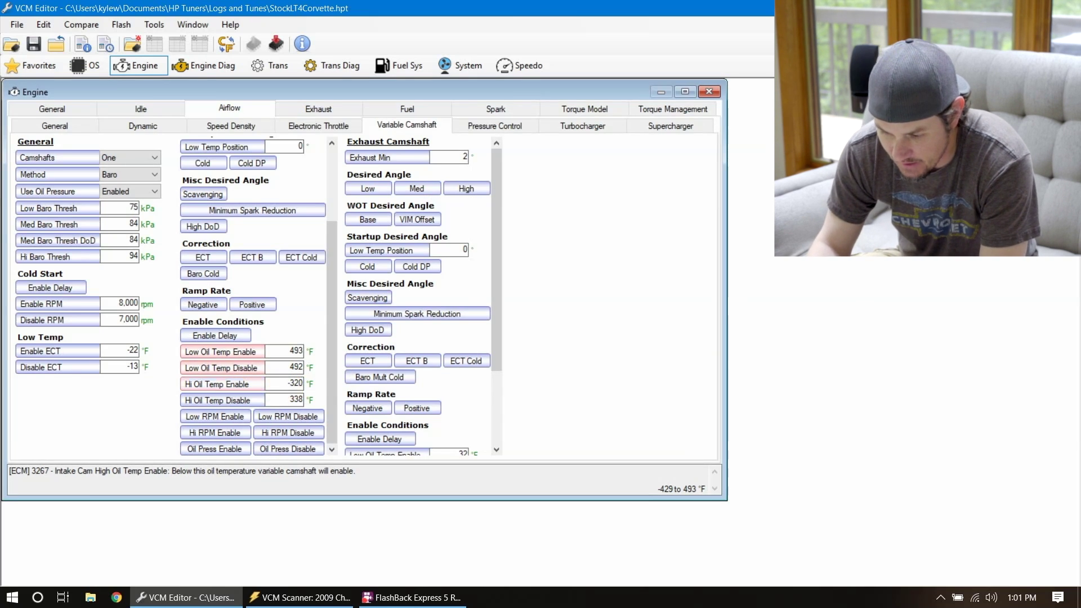
{"action": "left_click", "coordinate": [244, 399]}
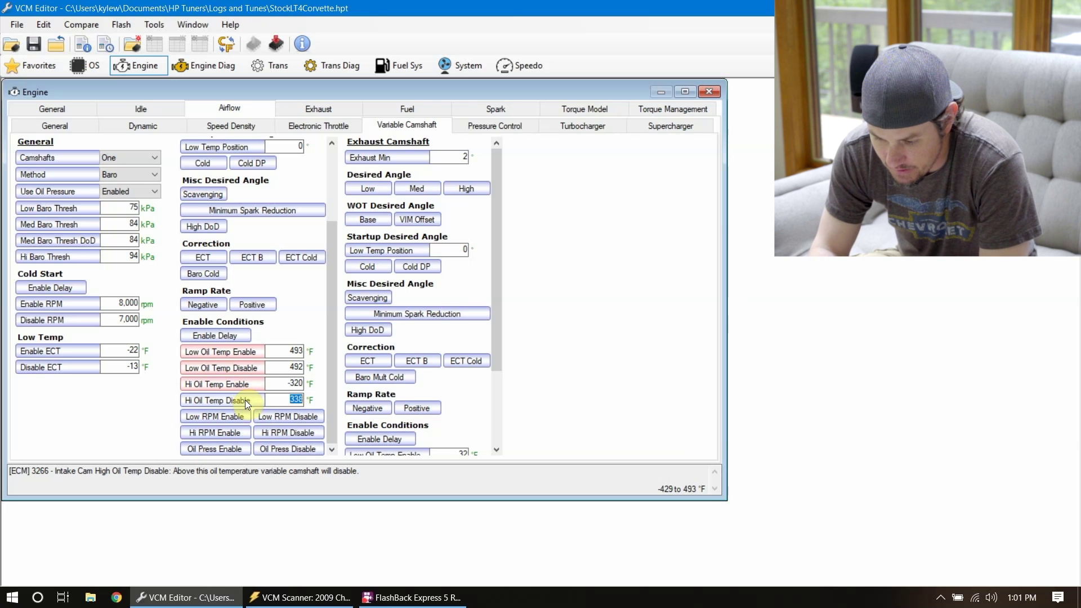
{"action": "left_click", "coordinate": [280, 403]}
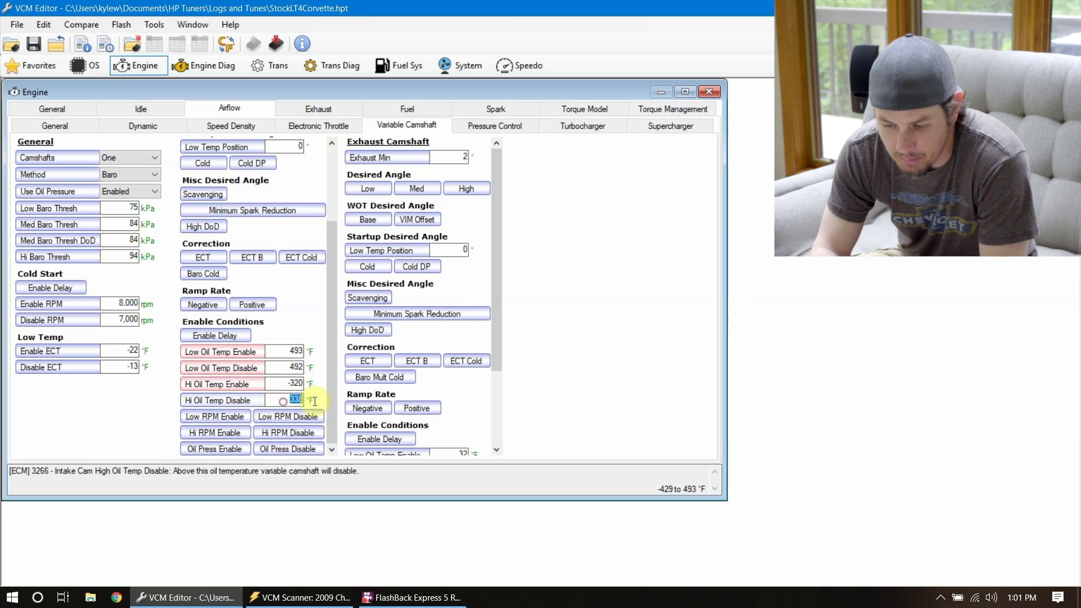
{"action": "type", "text": "-"}
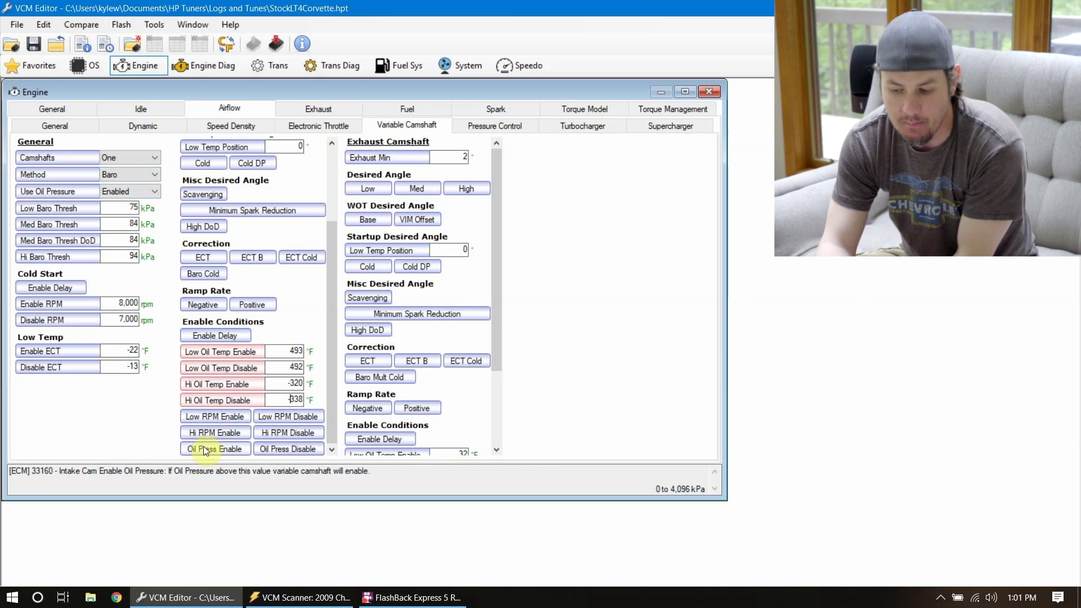
Step: Set every intake cam Low RPM Enable cell to 8000 rpm and verify it
{"action": "left_click", "coordinate": [218, 419]}
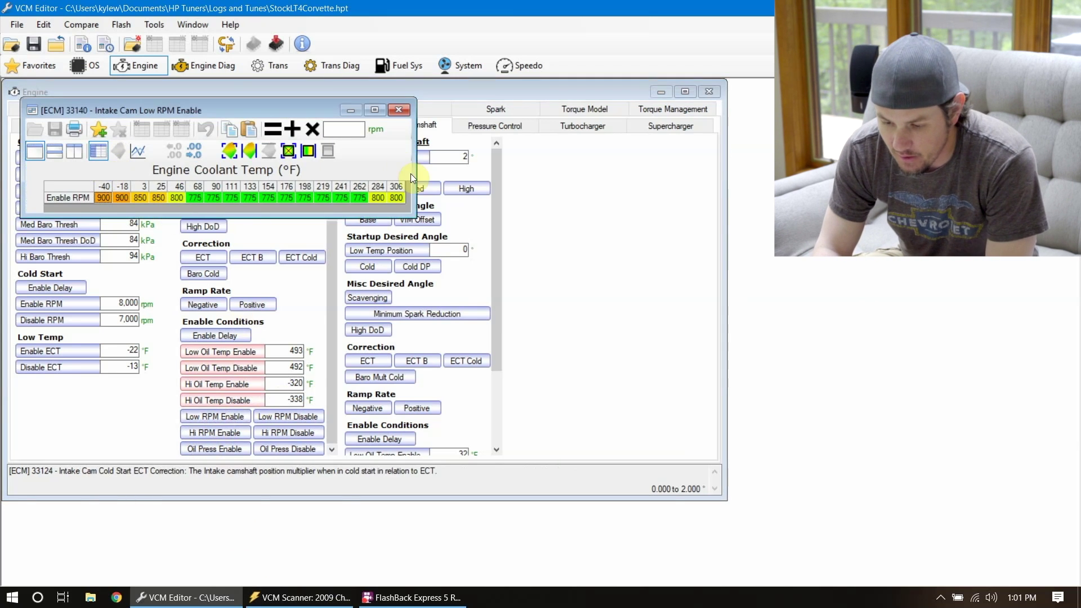
{"action": "left_click", "coordinate": [404, 110]}
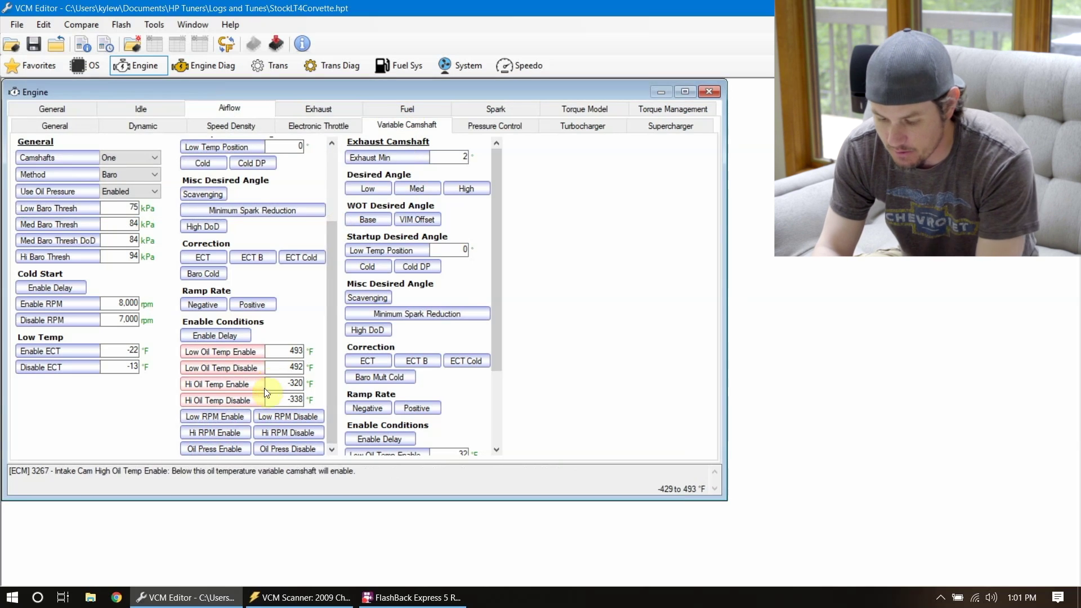
{"action": "left_click", "coordinate": [233, 417]}
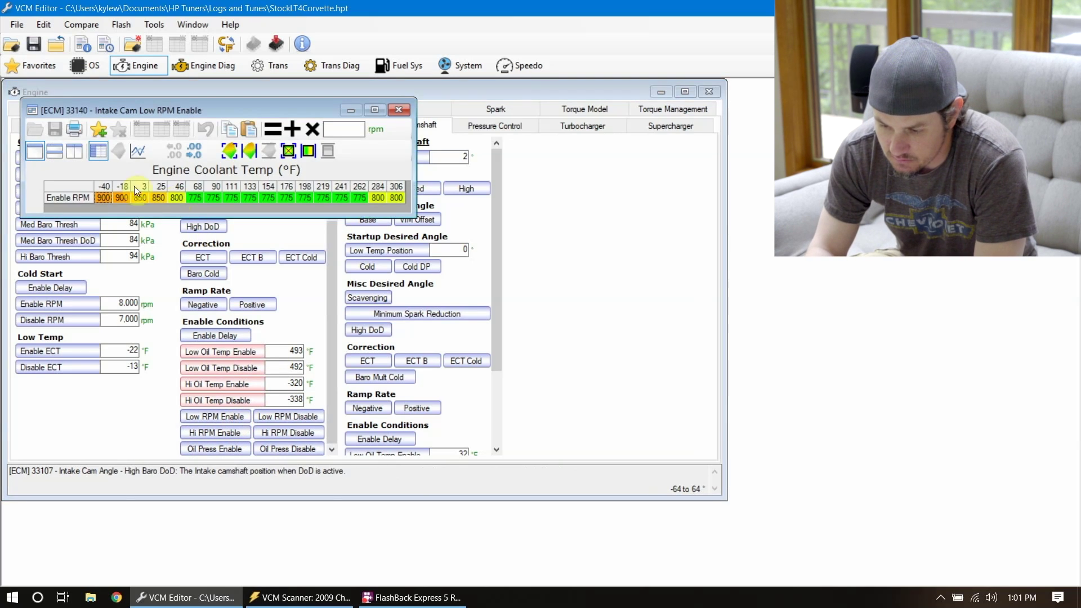
{"action": "left_click", "coordinate": [76, 197]}
{"action": "left_click", "coordinate": [329, 127]}
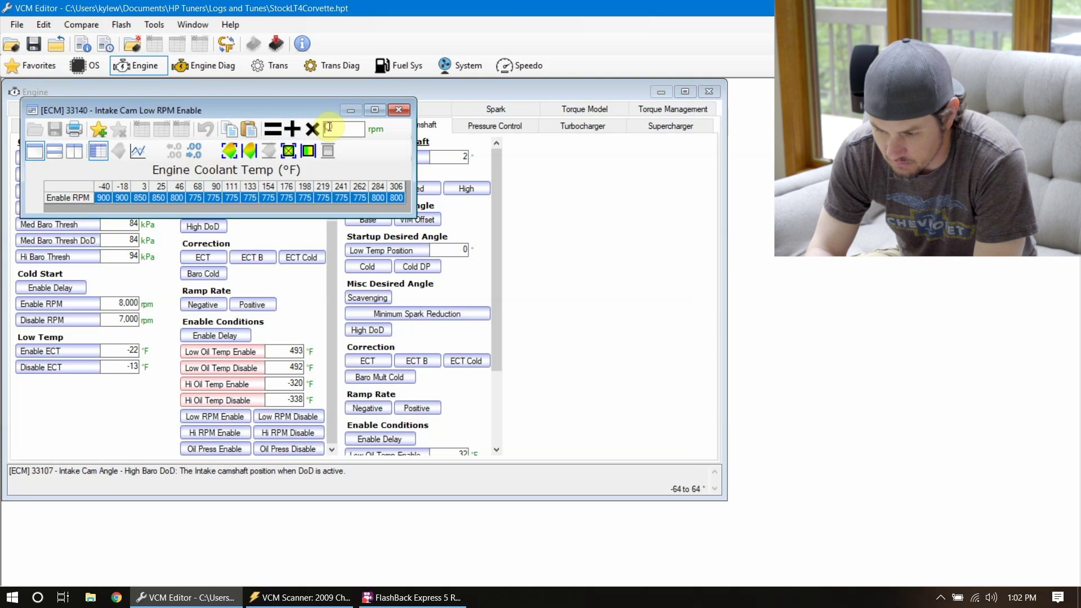
{"action": "type", "text": "8000"}
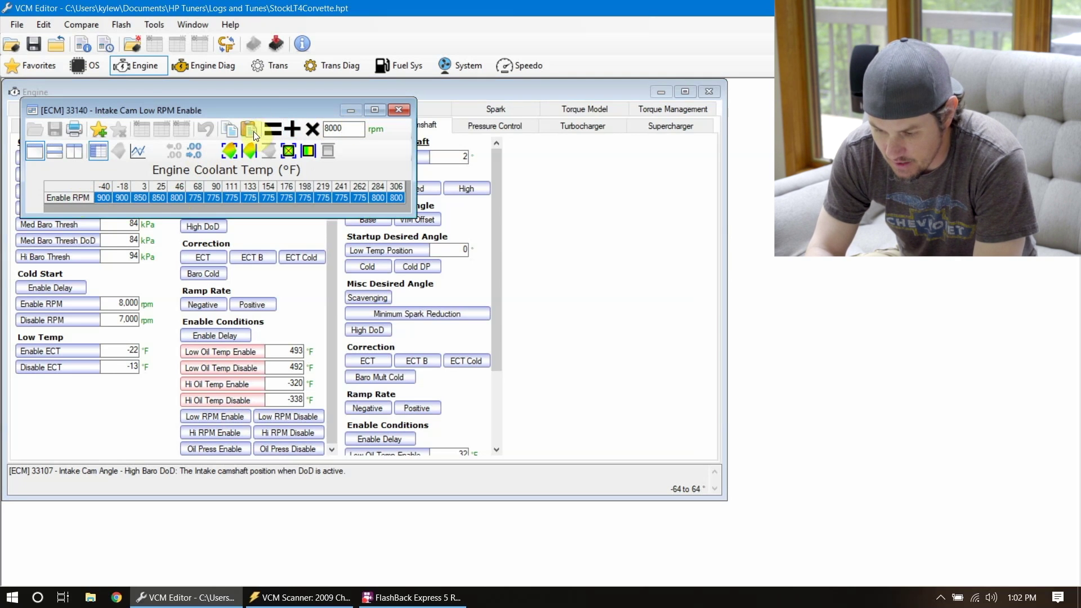
{"action": "left_click", "coordinate": [271, 128]}
{"action": "left_click", "coordinate": [397, 108]}
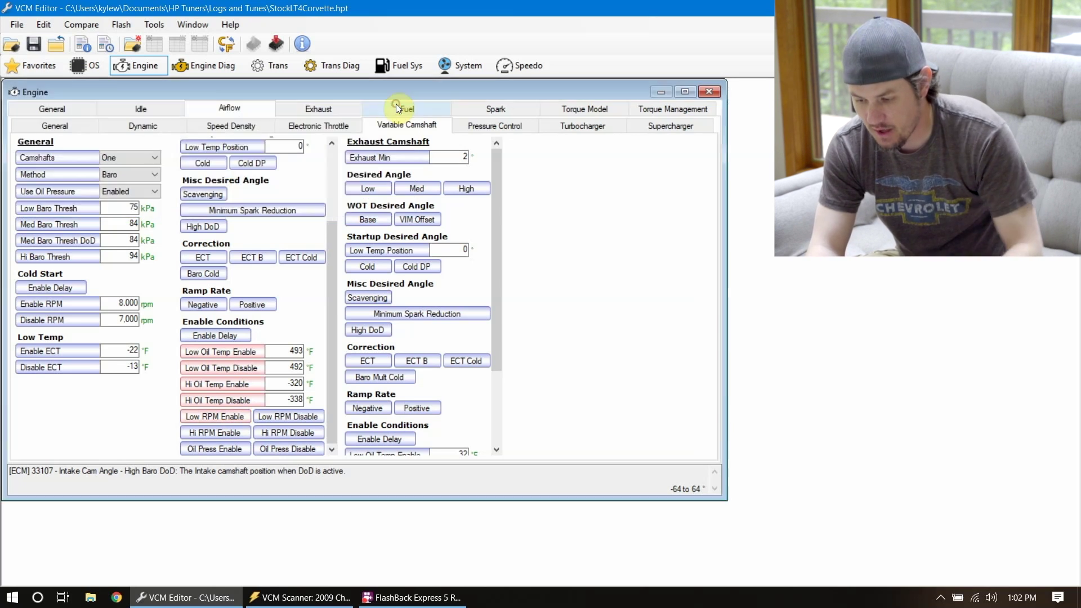
{"action": "left_click", "coordinate": [224, 417]}
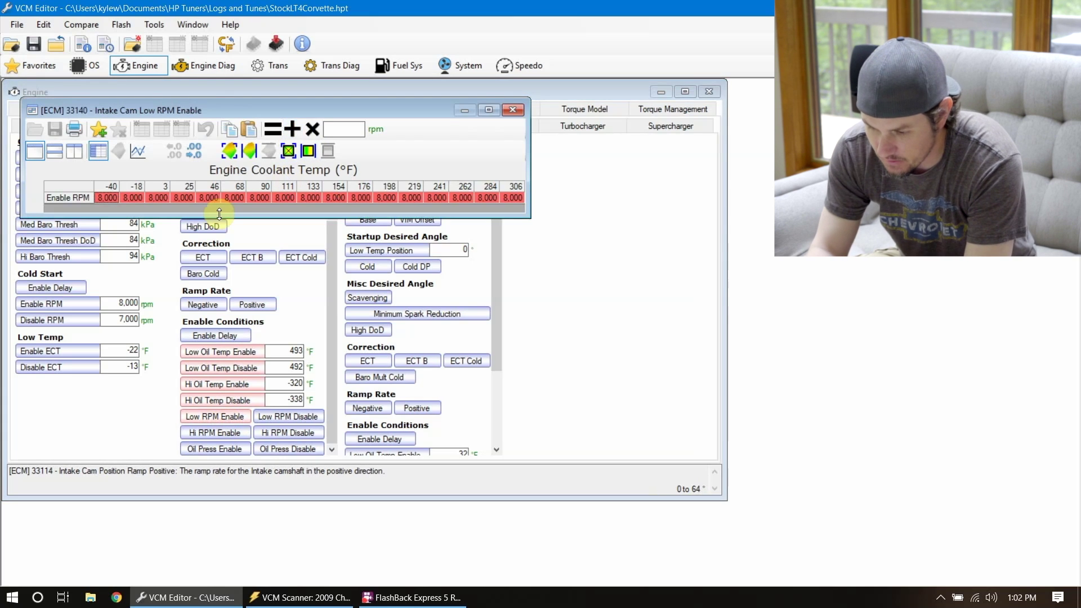
{"action": "left_click", "coordinate": [517, 109]}
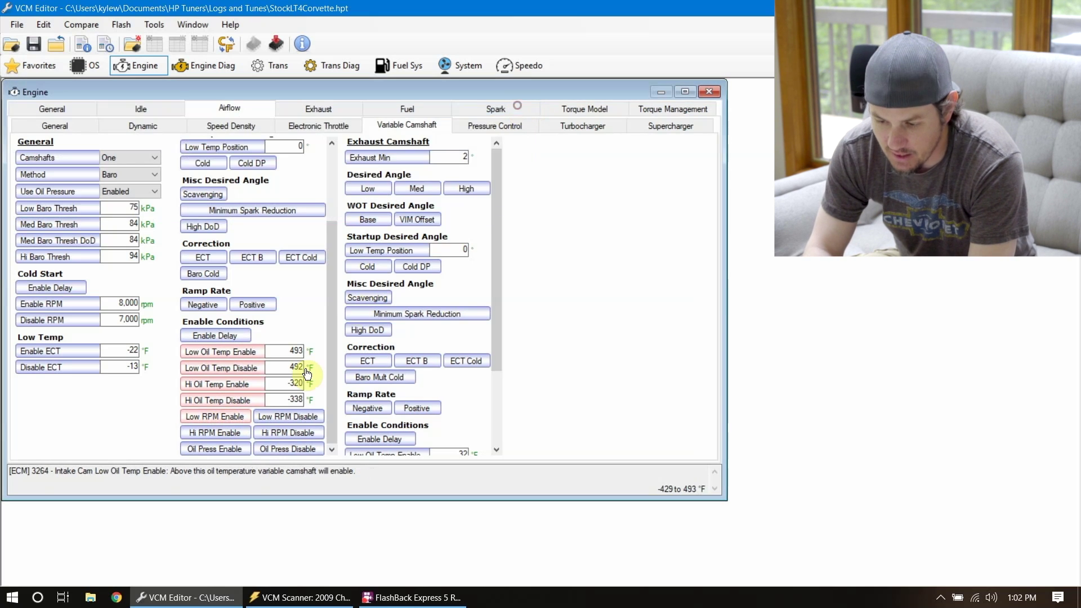
Step: Set every intake cam Low RPM Disable cell to 7999 rpm and close the table
{"action": "left_click", "coordinate": [288, 417]}
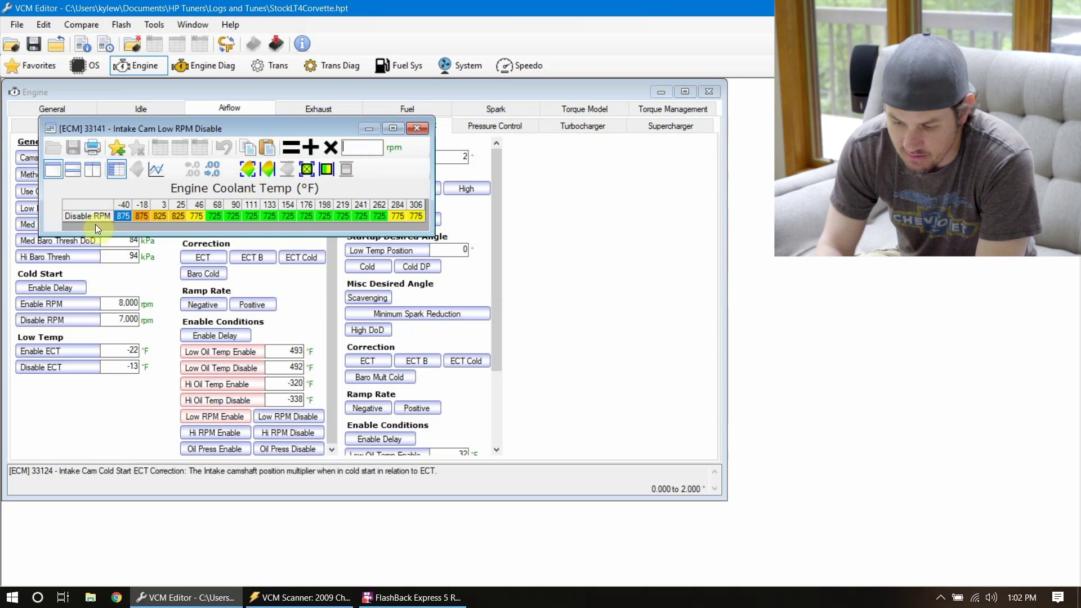
{"action": "left_click", "coordinate": [84, 207]}
{"action": "left_click", "coordinate": [367, 147]}
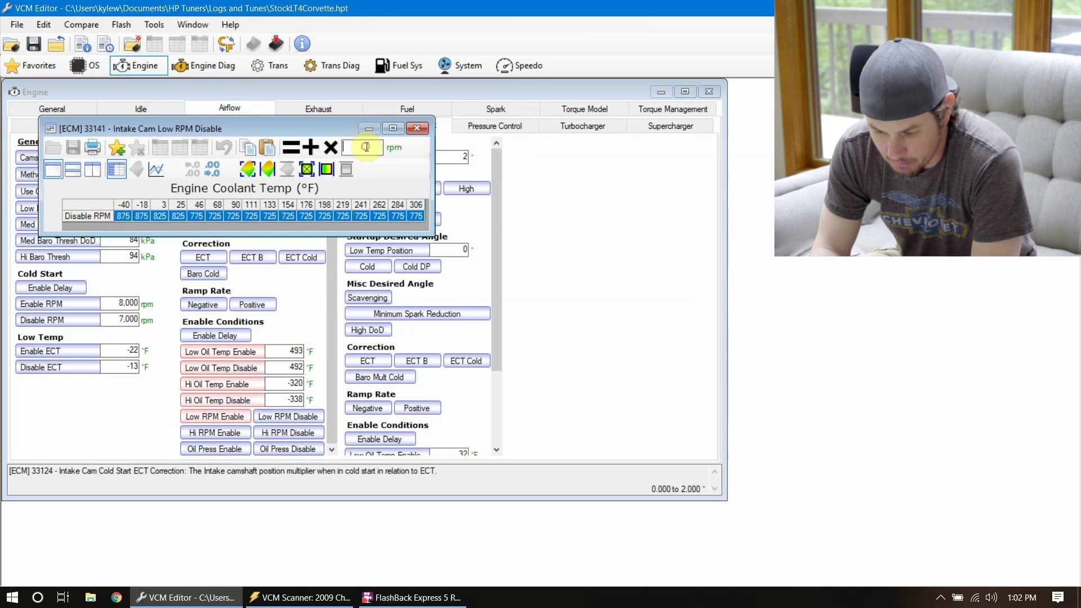
{"action": "type", "text": "7999"}
{"action": "left_click", "coordinate": [291, 147]}
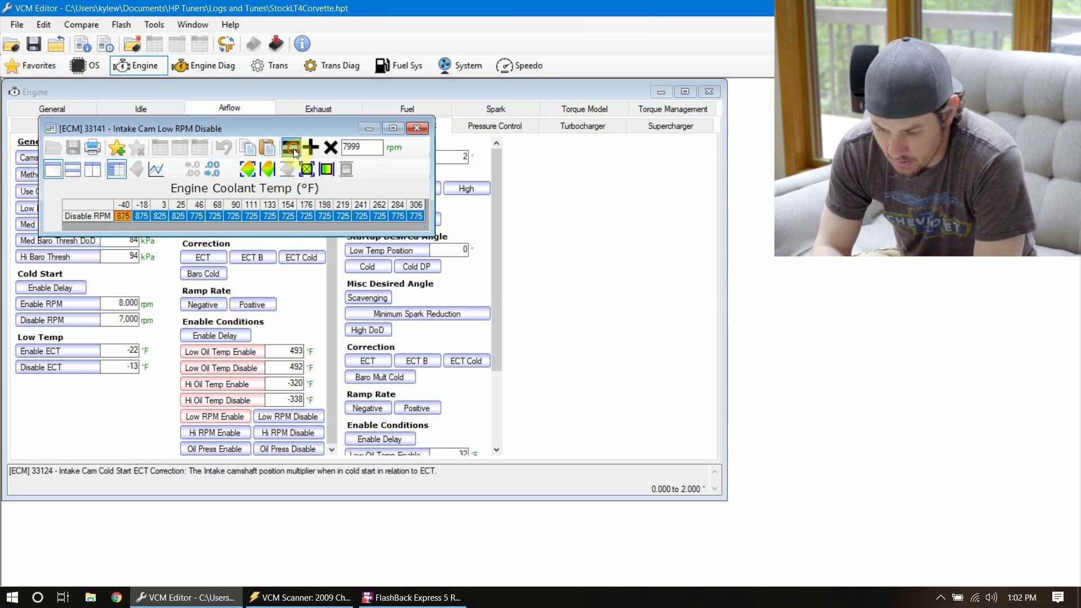
{"action": "left_click", "coordinate": [417, 128]}
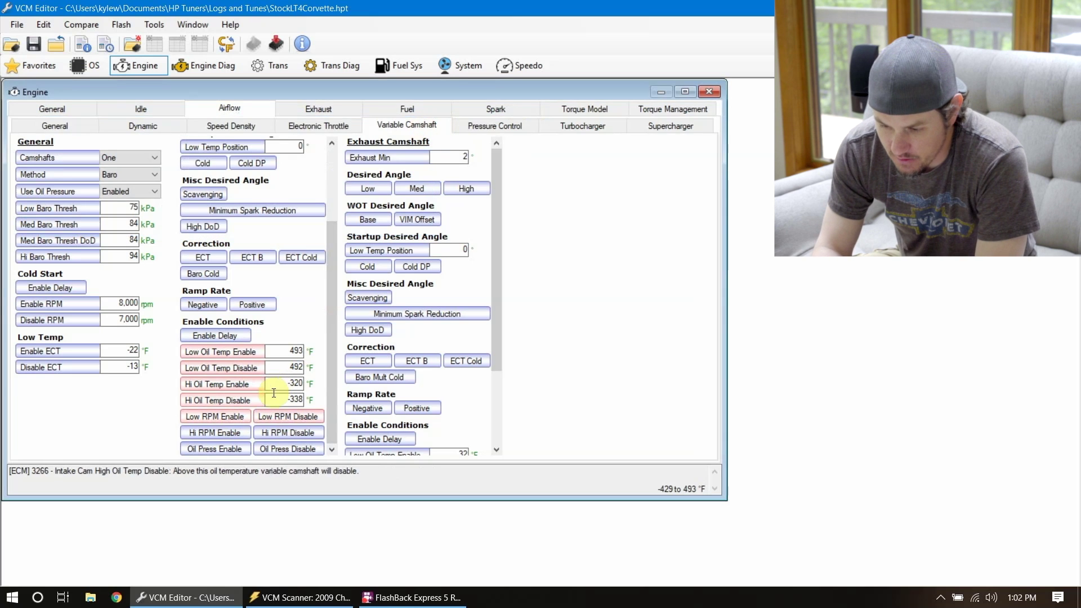
Step: Set every intake cam High RPM Enable cell to 0 rpm
{"action": "left_click", "coordinate": [219, 432]}
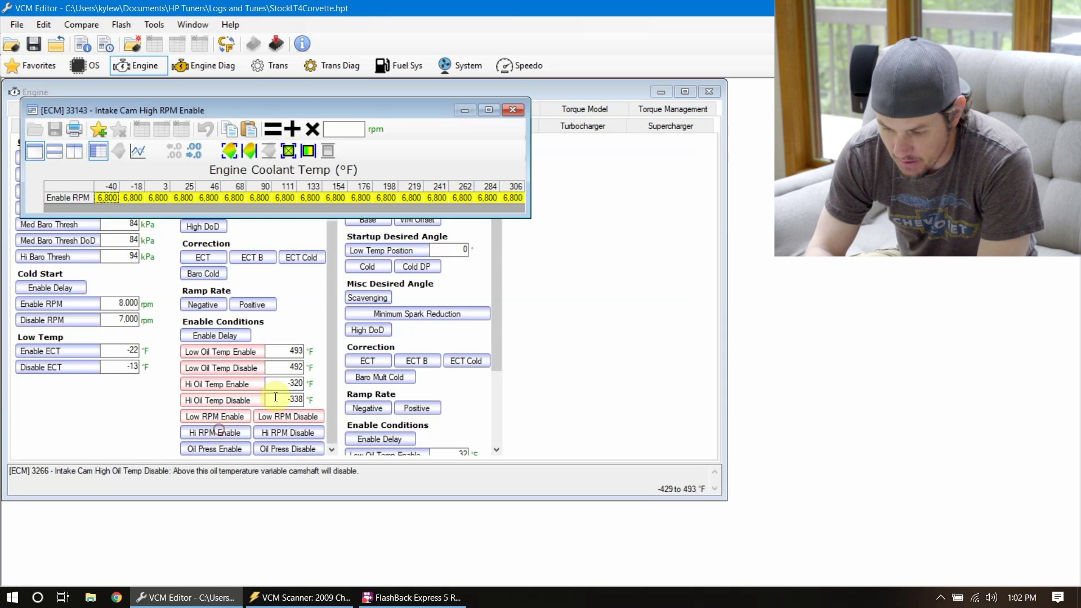
{"action": "left_click", "coordinate": [68, 190]}
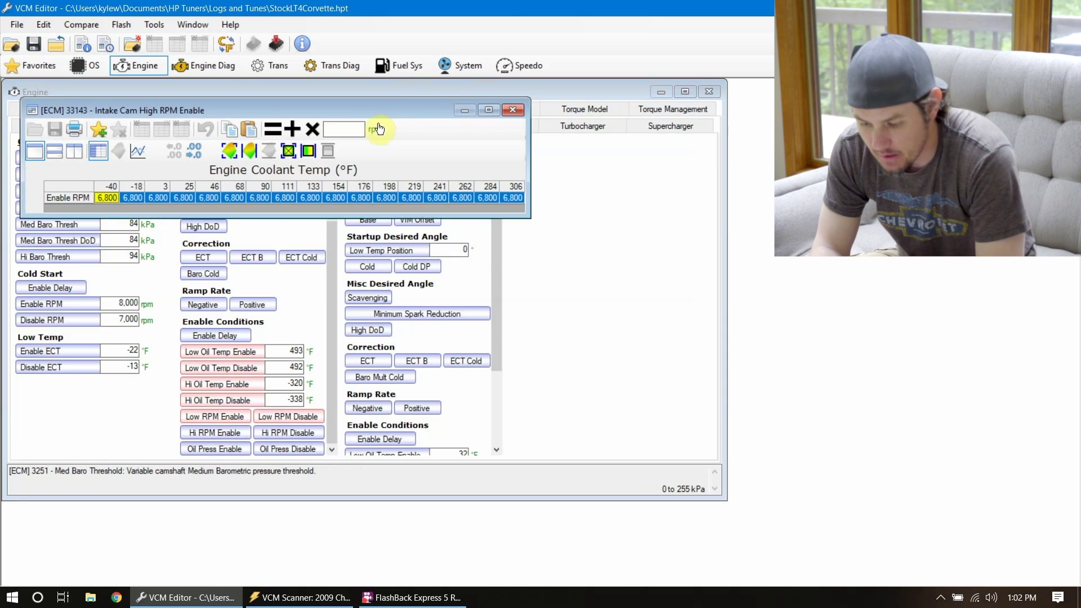
{"action": "left_click", "coordinate": [356, 129]}
{"action": "type", "text": "0"}
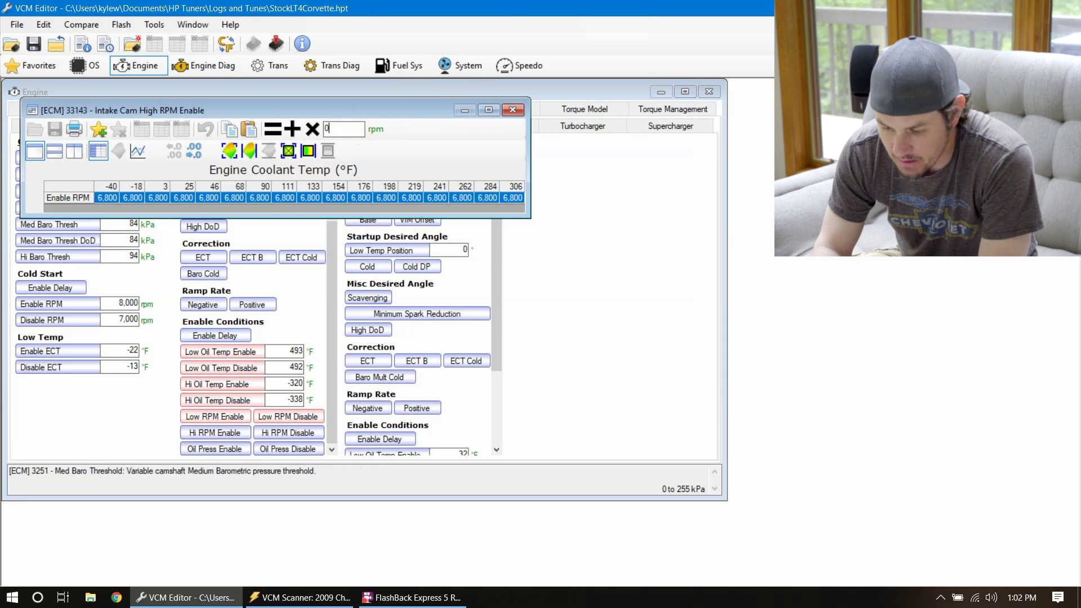
{"action": "left_click", "coordinate": [278, 134]}
{"action": "left_click", "coordinate": [513, 108]}
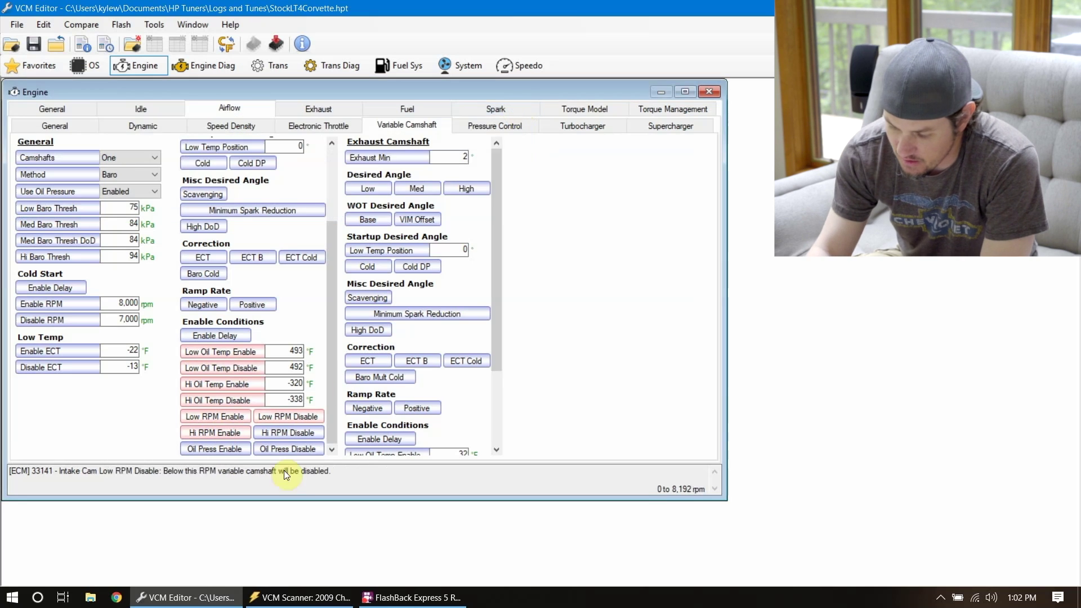
Step: Set every intake cam High RPM Disable cell to 1 rpm
{"action": "left_click", "coordinate": [283, 428]}
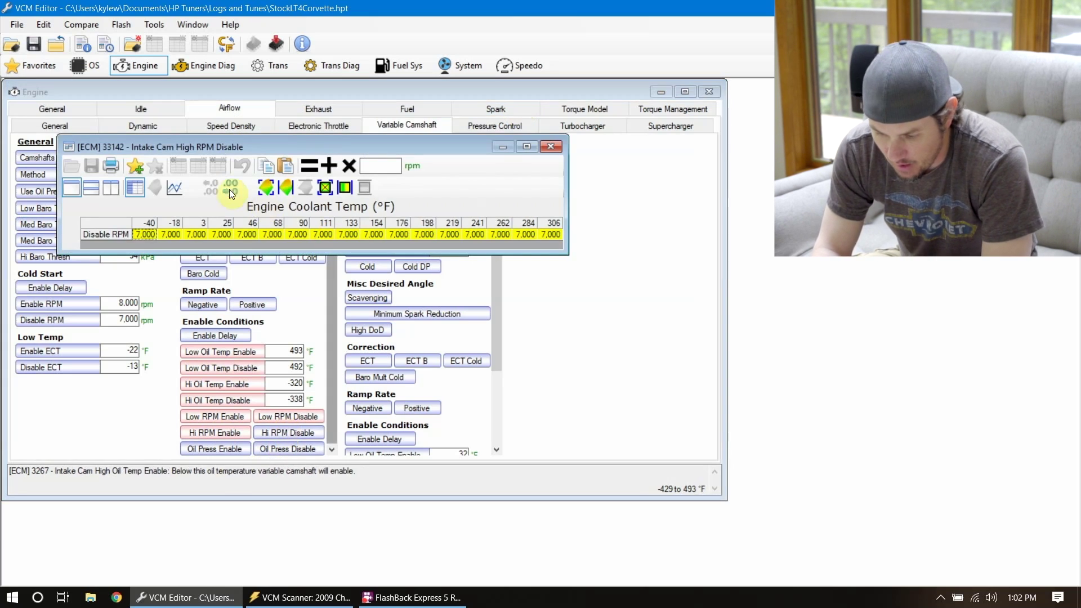
{"action": "left_click", "coordinate": [97, 221]}
{"action": "left_click", "coordinate": [377, 173]}
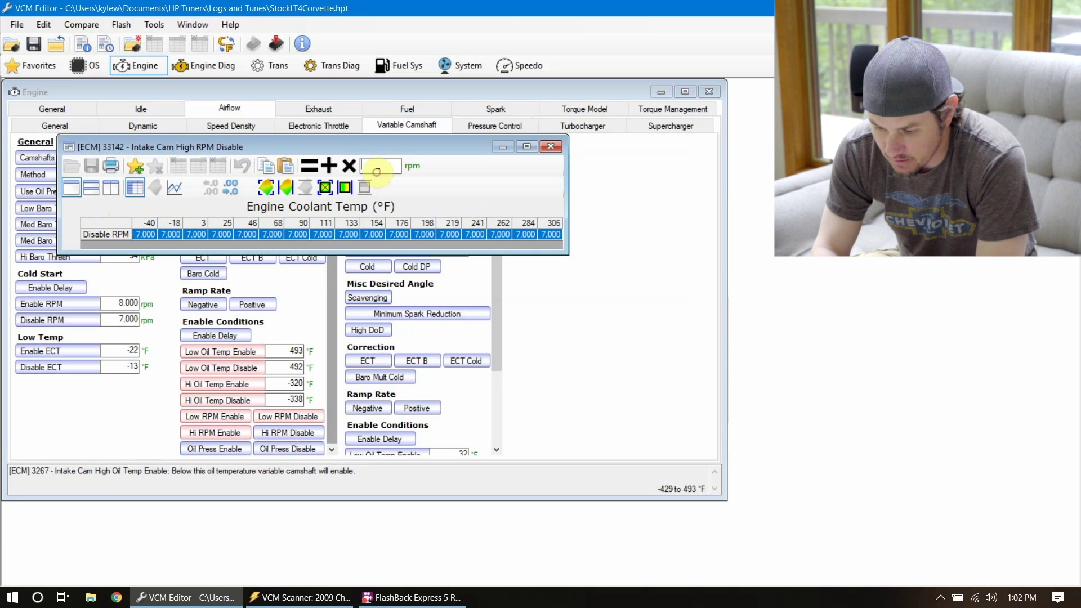
{"action": "type", "text": "1"}
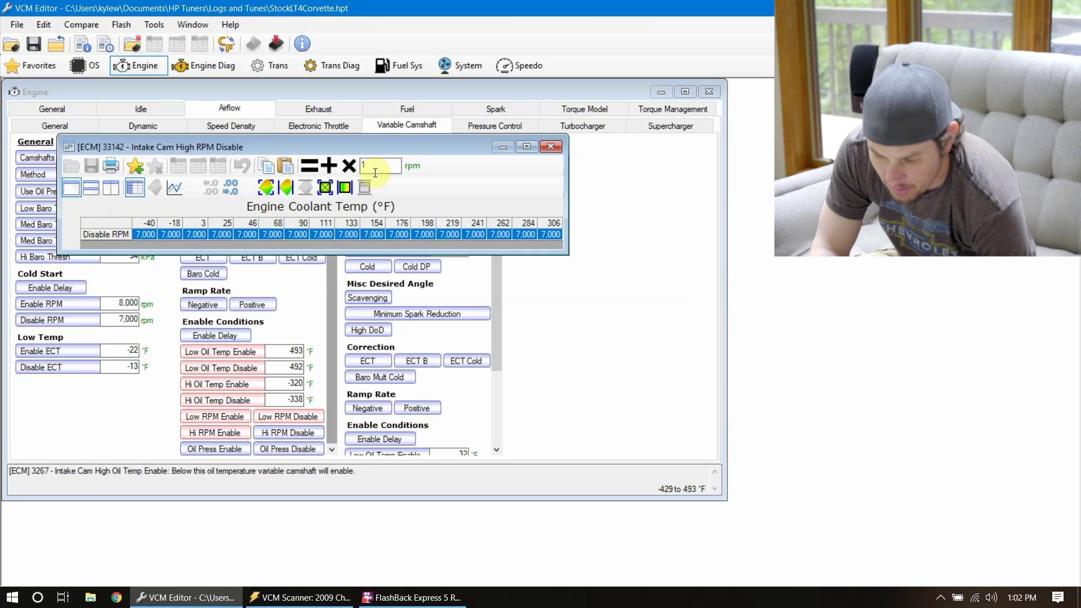
{"action": "left_click", "coordinate": [315, 166]}
{"action": "left_click", "coordinate": [553, 149]}
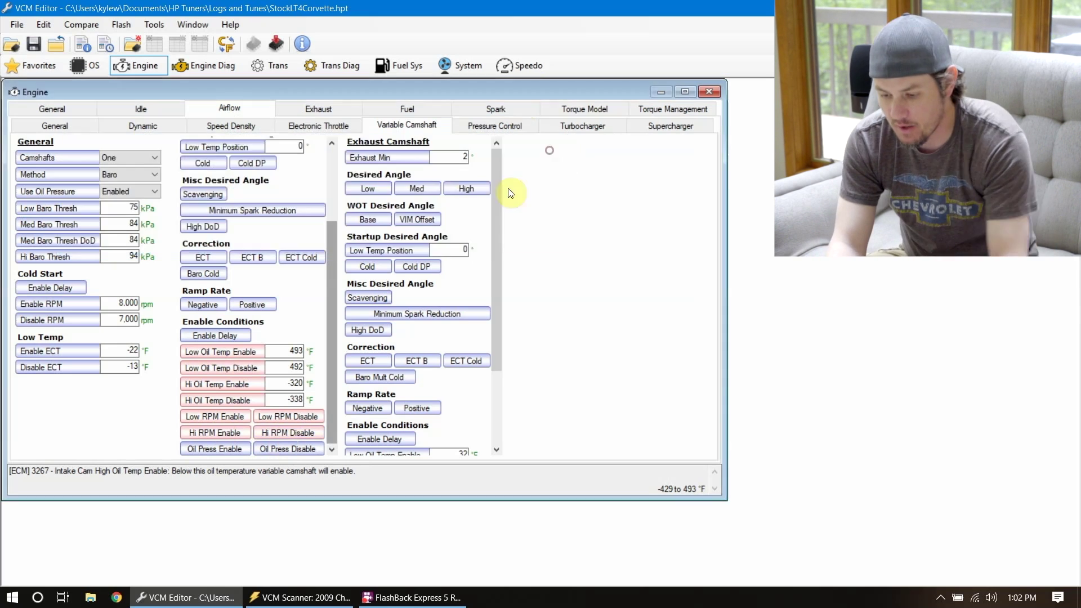
{"action": "left_click", "coordinate": [211, 450]}
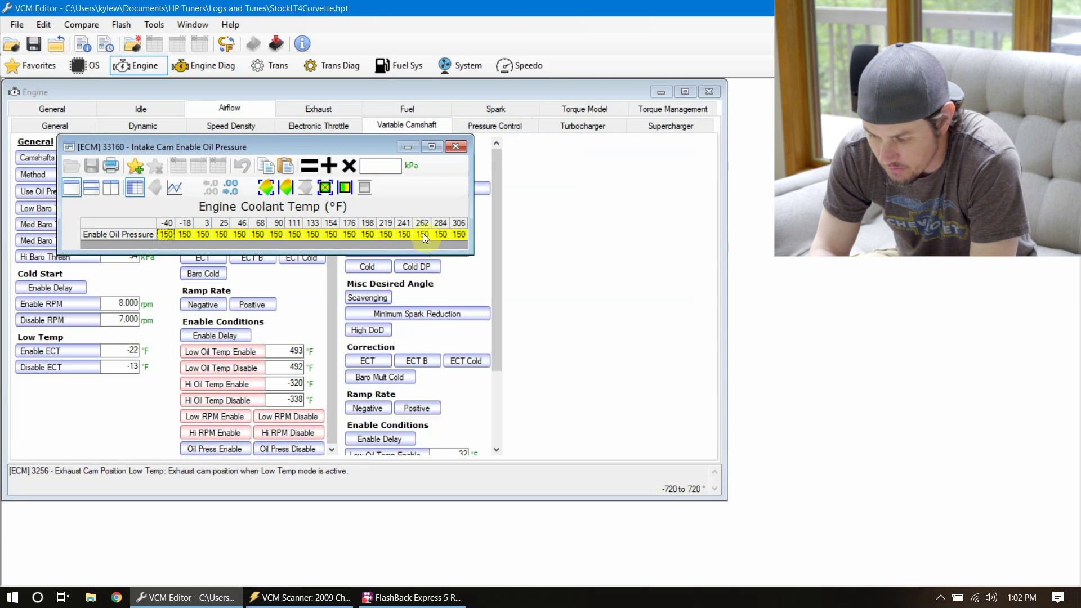
Step: Set every intake cam Enable Oil Pressure cell to 4000 kPa
{"action": "left_click", "coordinate": [452, 147]}
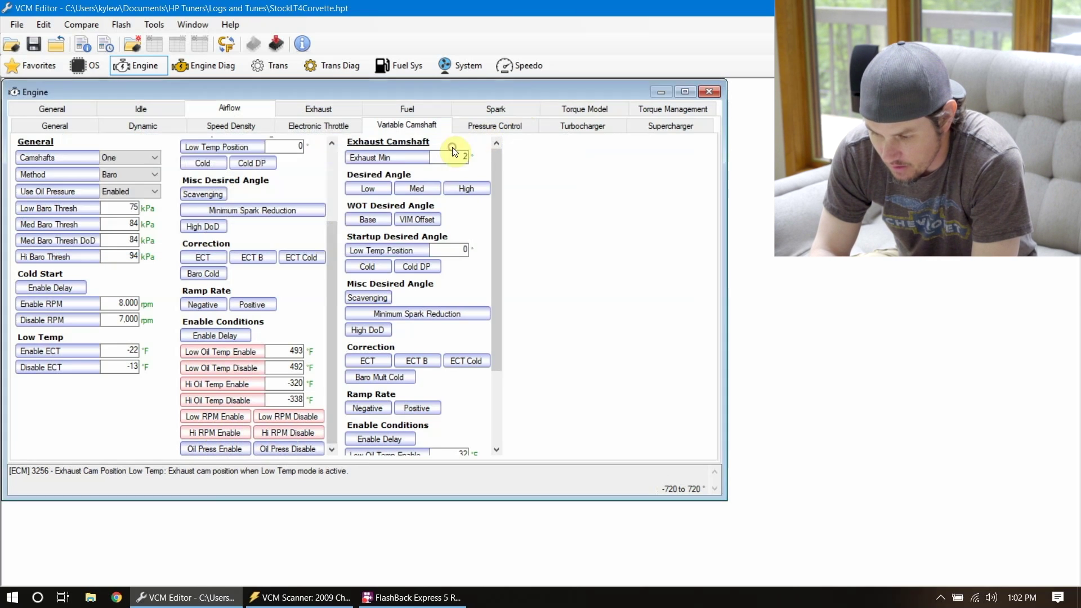
{"action": "left_click", "coordinate": [214, 448]}
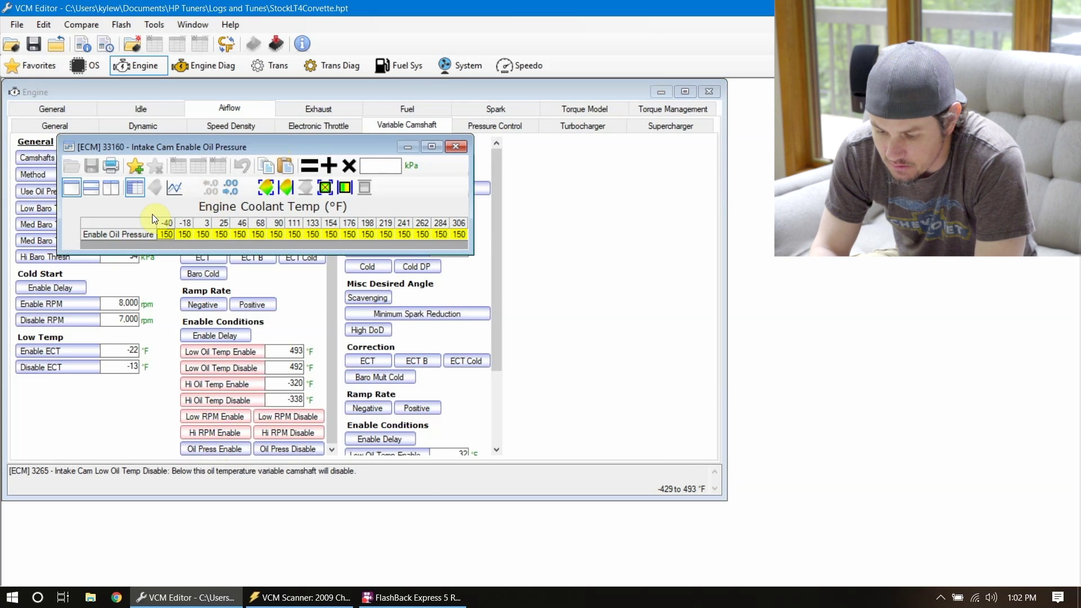
{"action": "left_click", "coordinate": [134, 224]}
{"action": "left_click", "coordinate": [388, 167]}
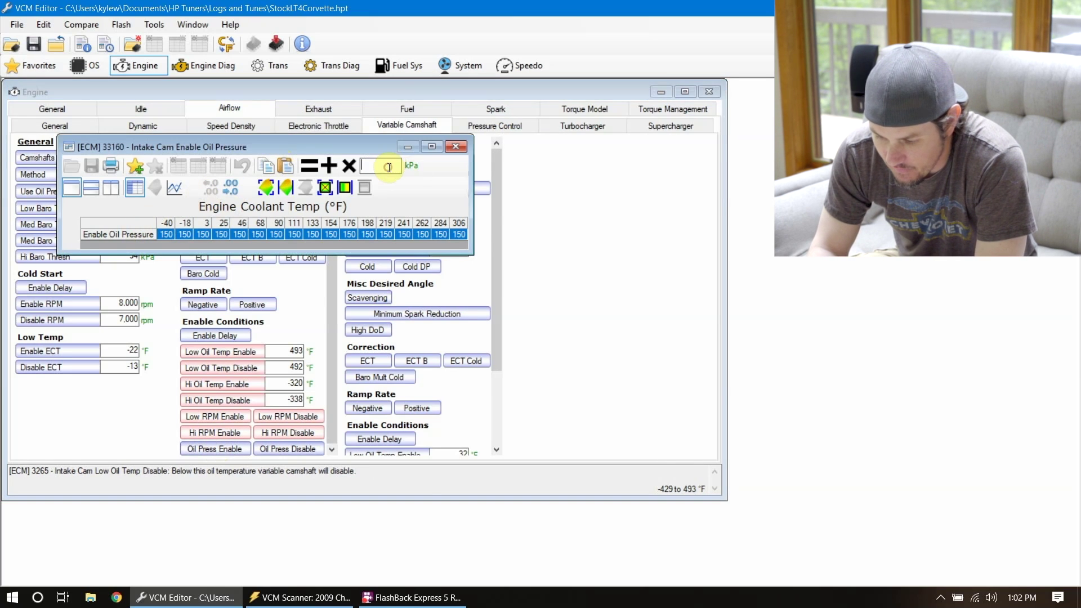
{"action": "type", "text": "4000"}
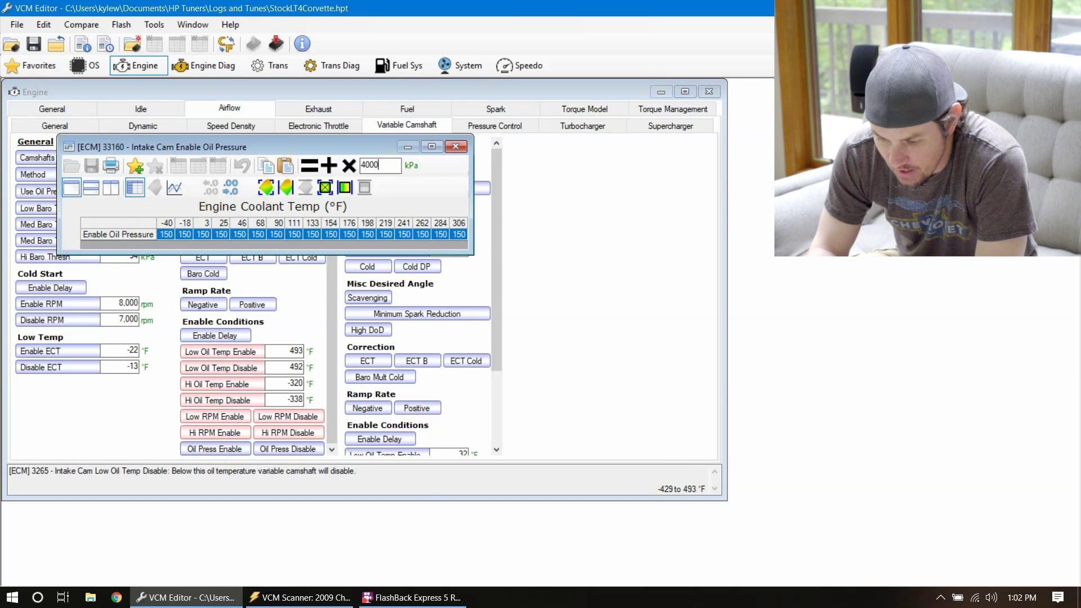
{"action": "left_click", "coordinate": [311, 172]}
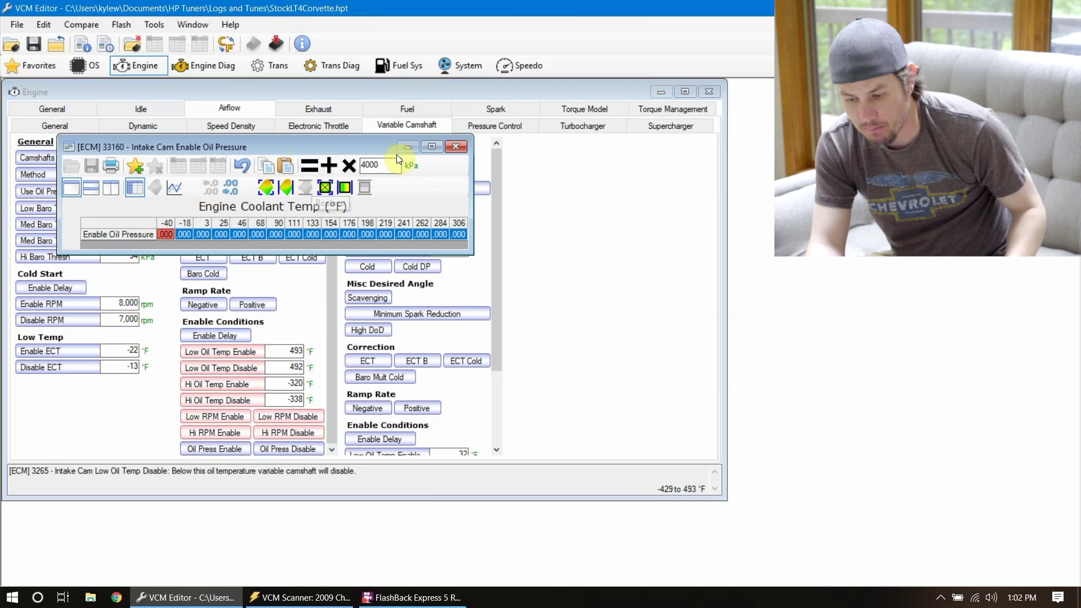
{"action": "left_click", "coordinate": [456, 147]}
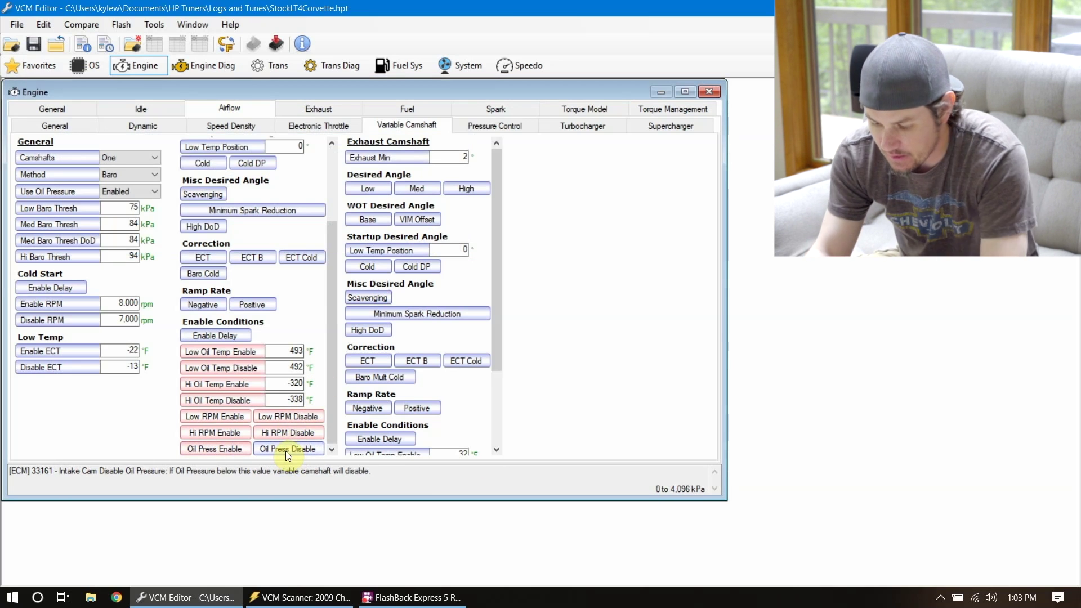
Step: Set every intake cam Disable Oil Pressure cell to 3999 kPa
{"action": "left_click", "coordinate": [286, 451]}
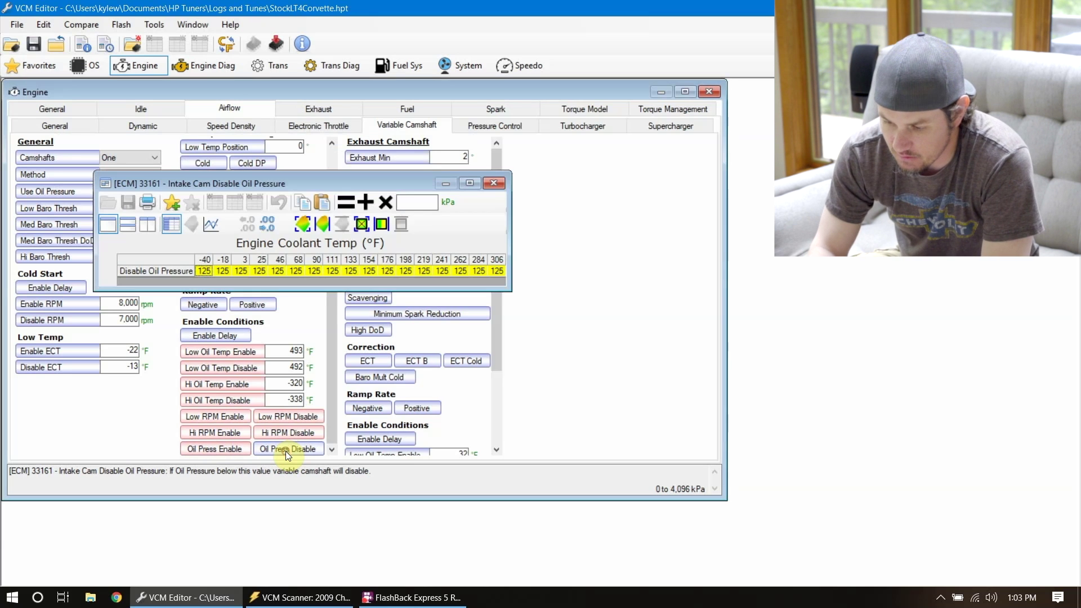
{"action": "left_click", "coordinate": [171, 262]}
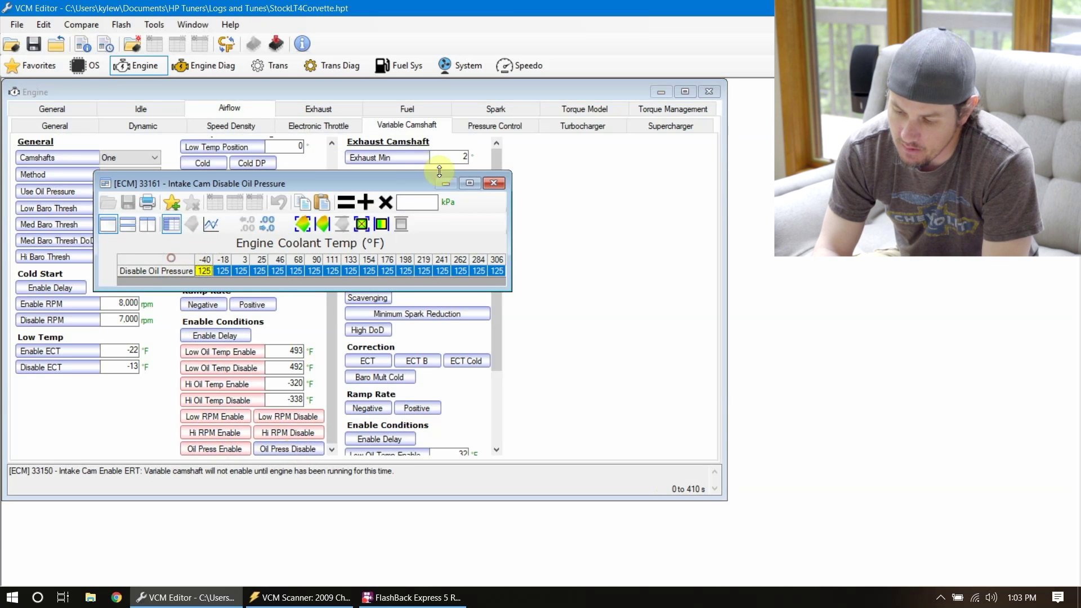
{"action": "left_click", "coordinate": [420, 203]}
{"action": "type", "text": "3999"}
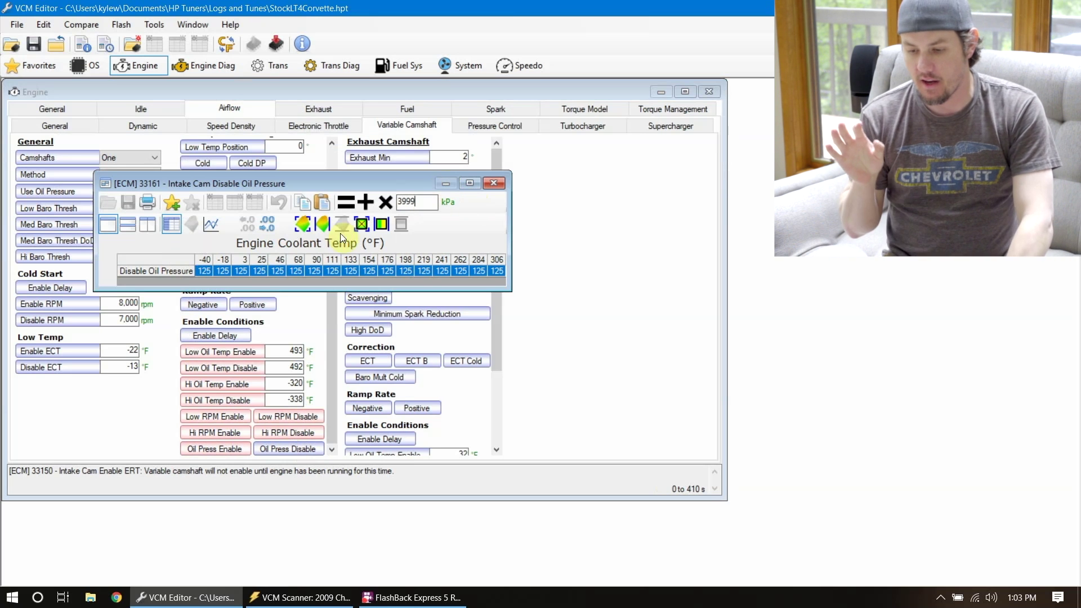
{"action": "left_click", "coordinate": [347, 202]}
{"action": "left_click", "coordinate": [493, 183]}
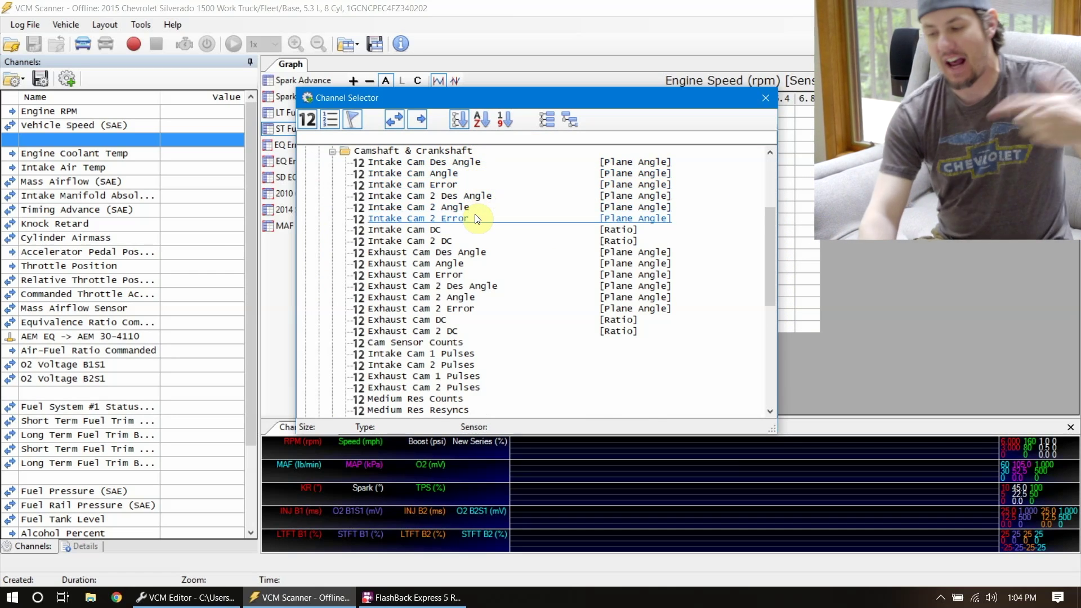
Step: Add Intake Cam Des Angle from the Camshaft & Crankshaft group to the Channels list
{"action": "scroll", "coordinate": [478, 218], "scroll_direction": "down", "scroll_amount": 1}
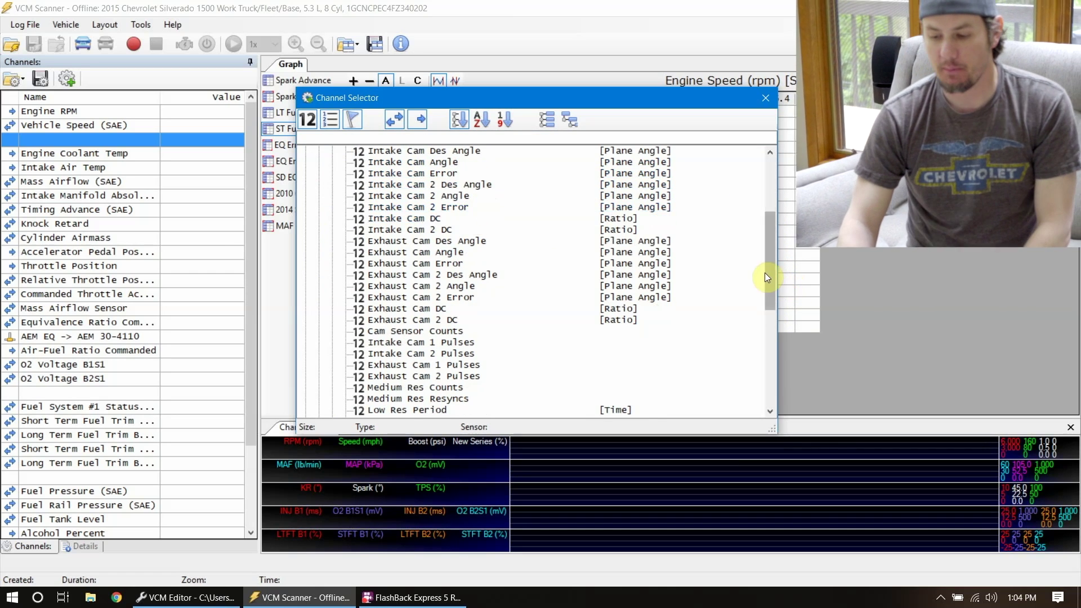
{"action": "mouse_move", "coordinate": [772, 264]}
{"action": "left_mouse_down"}
{"action": "mouse_move", "coordinate": [773, 300]}
{"action": "mouse_move", "coordinate": [773, 244]}
{"action": "left_mouse_up"}
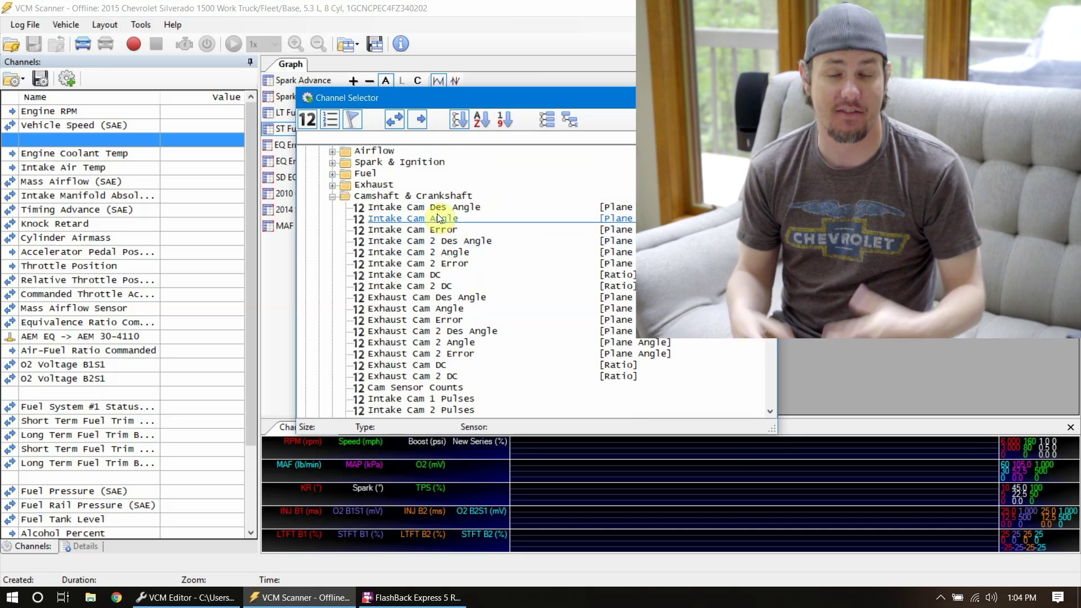
{"action": "double_click", "coordinate": [436, 207]}
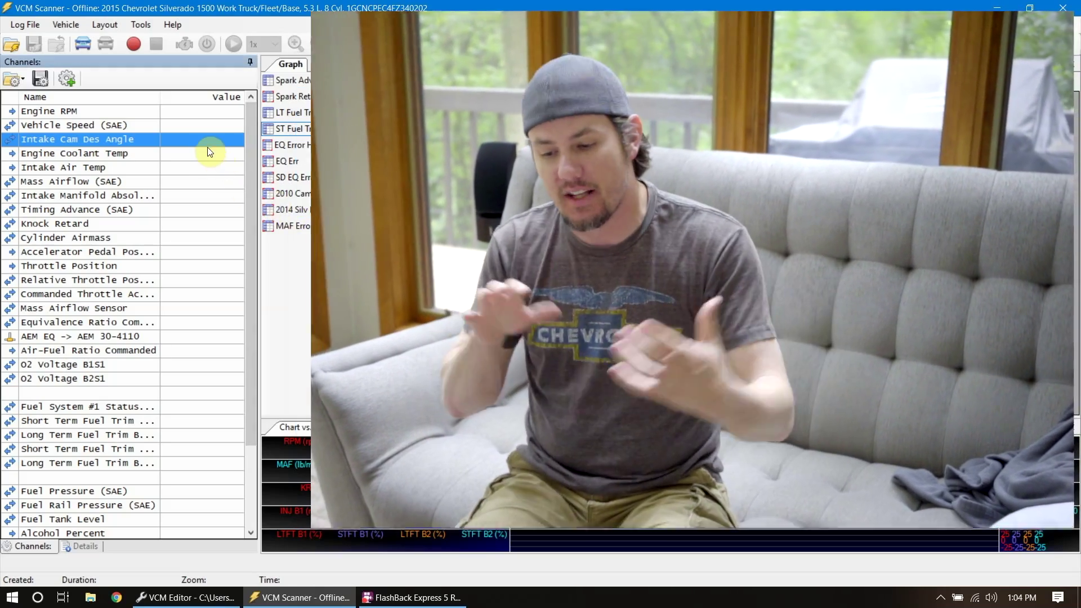
{"action": "left_click", "coordinate": [208, 146]}
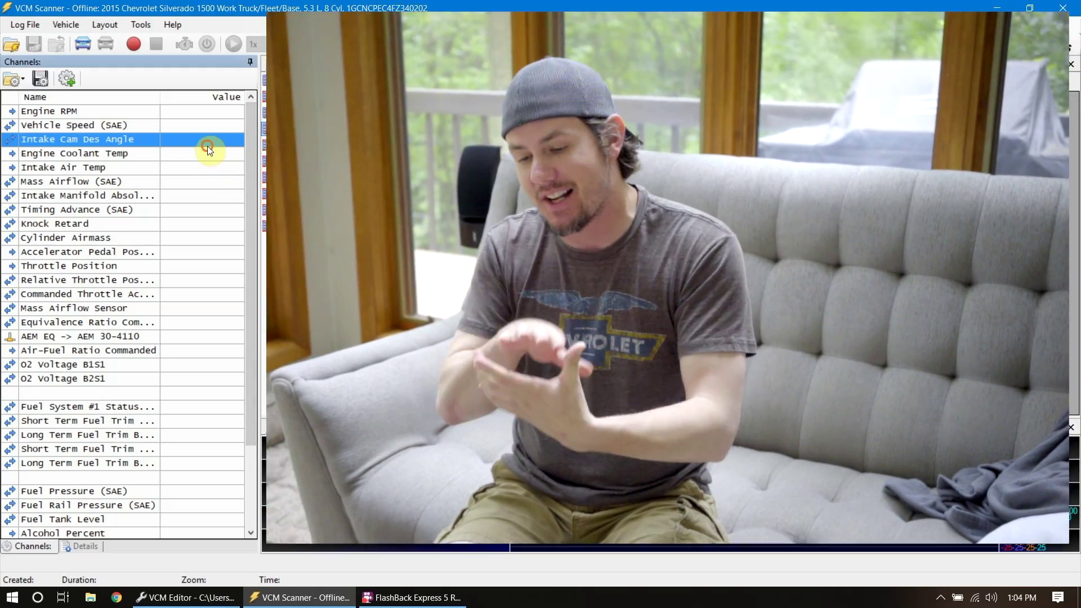